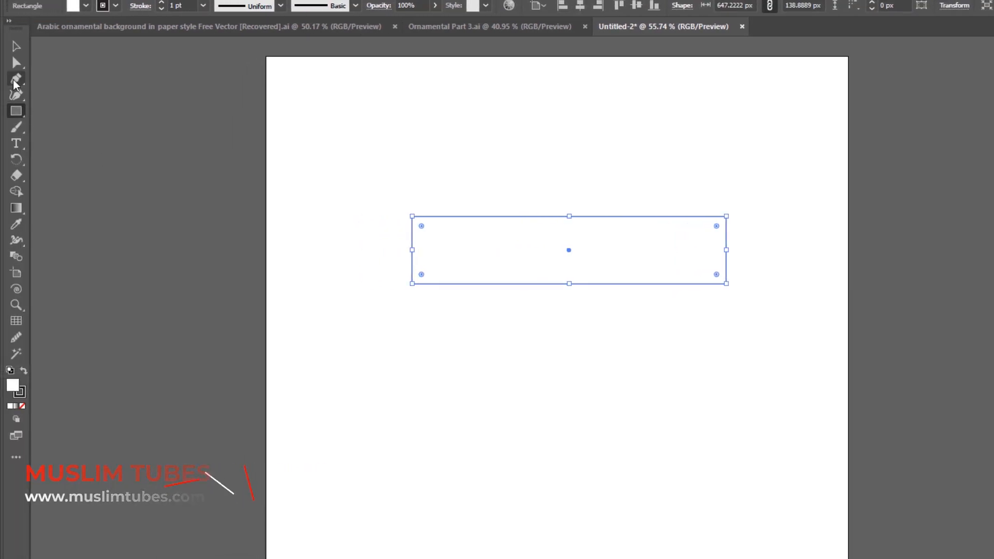
Add an anchor point midway along the rectangle's left edge and shift both left corners inward to form a pointed end
click(16, 78)
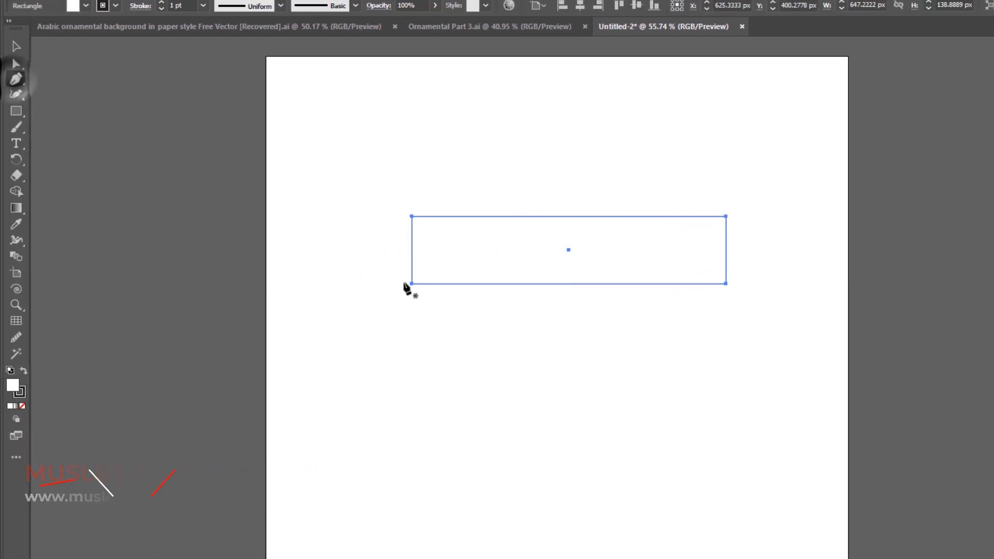
click(412, 250)
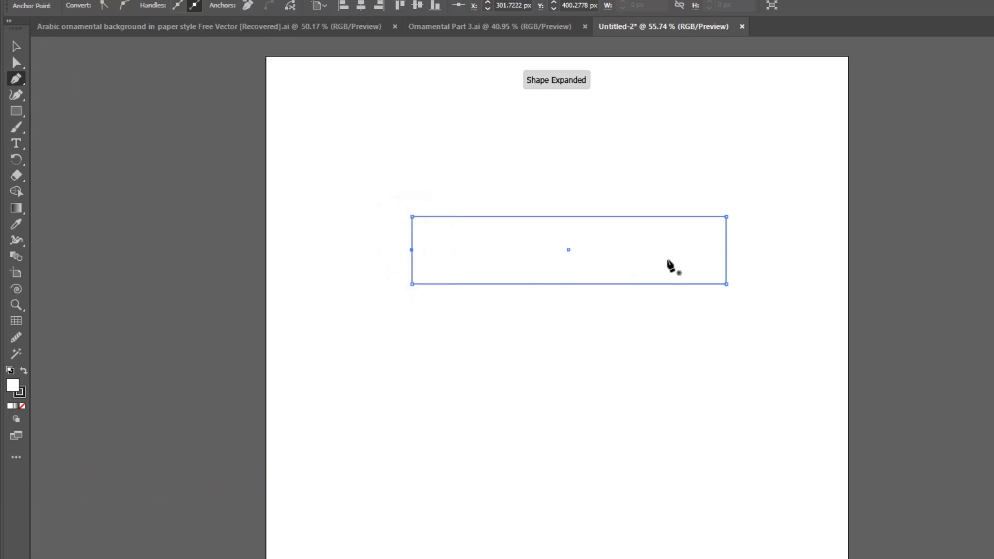
click(16, 62)
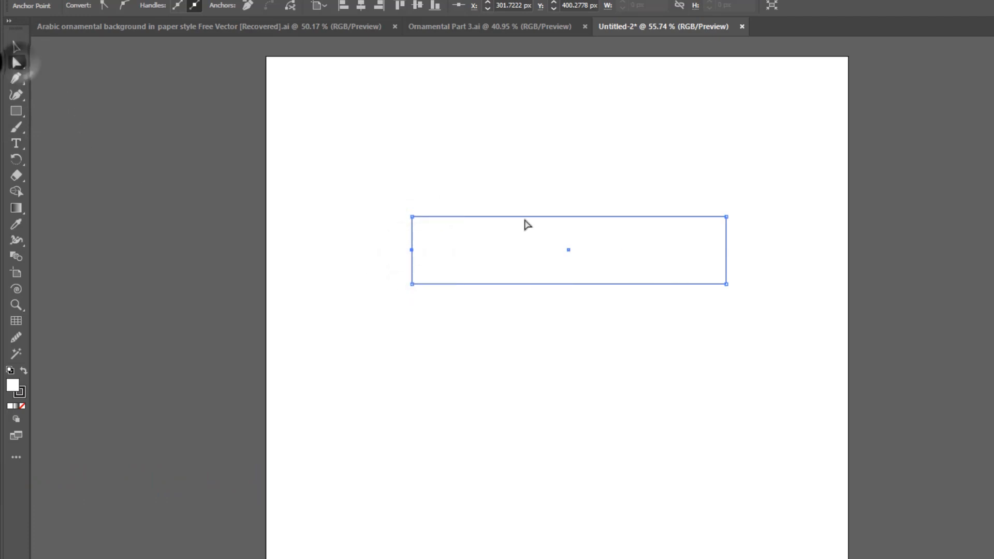
click(412, 216)
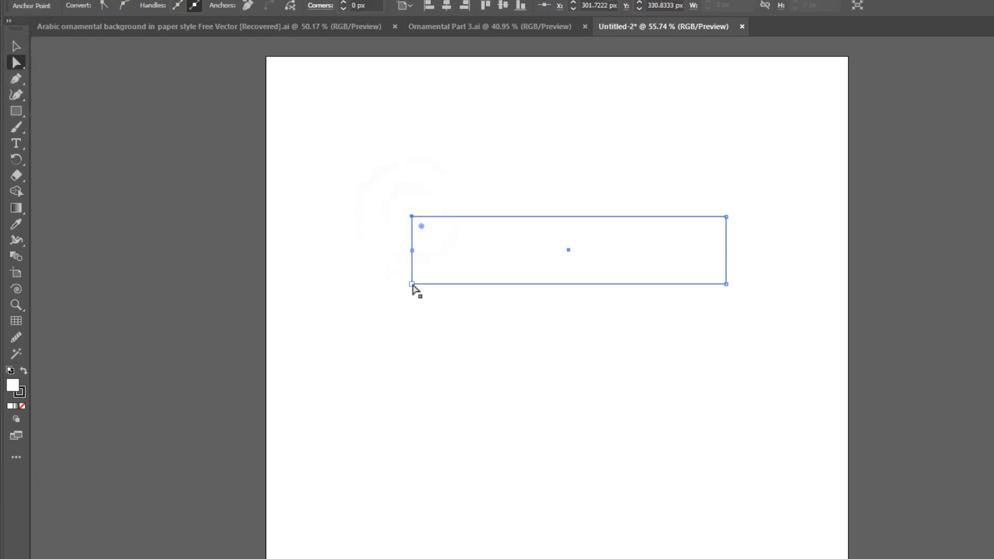
key(shift)
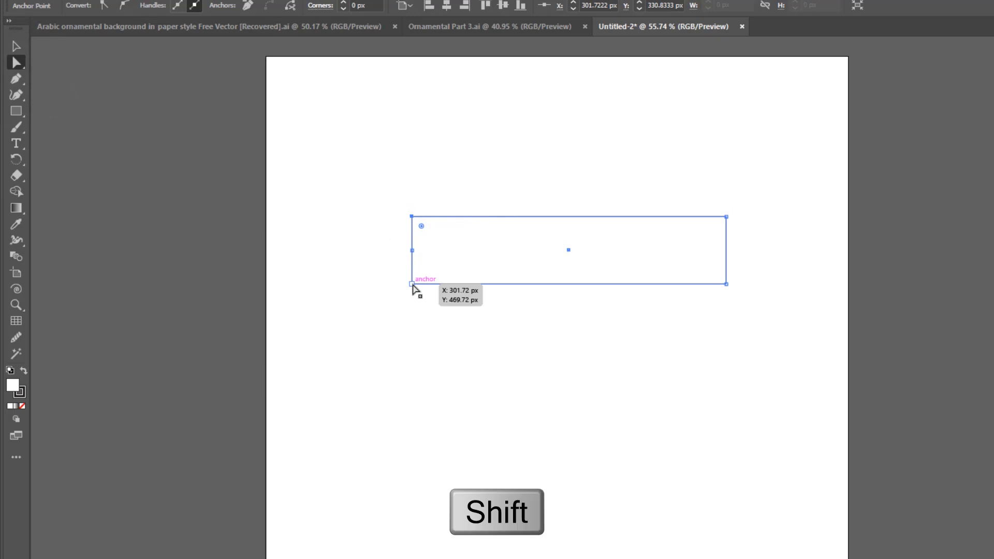
shift+click(413, 285)
drag(413, 285, 452, 289)
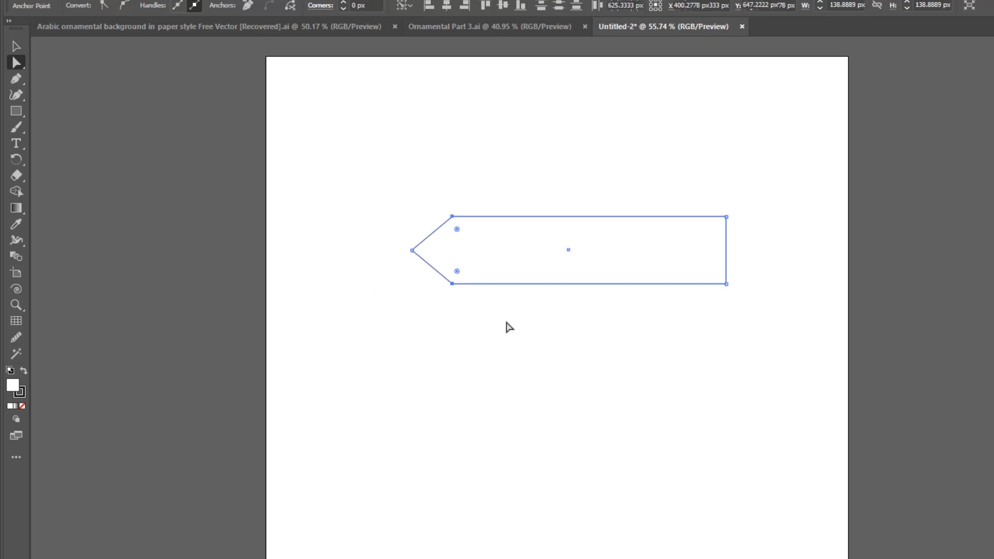
Create a mirrored copy of the pointed shape by reflecting it across the vertical axis
key(v)
click(524, 217)
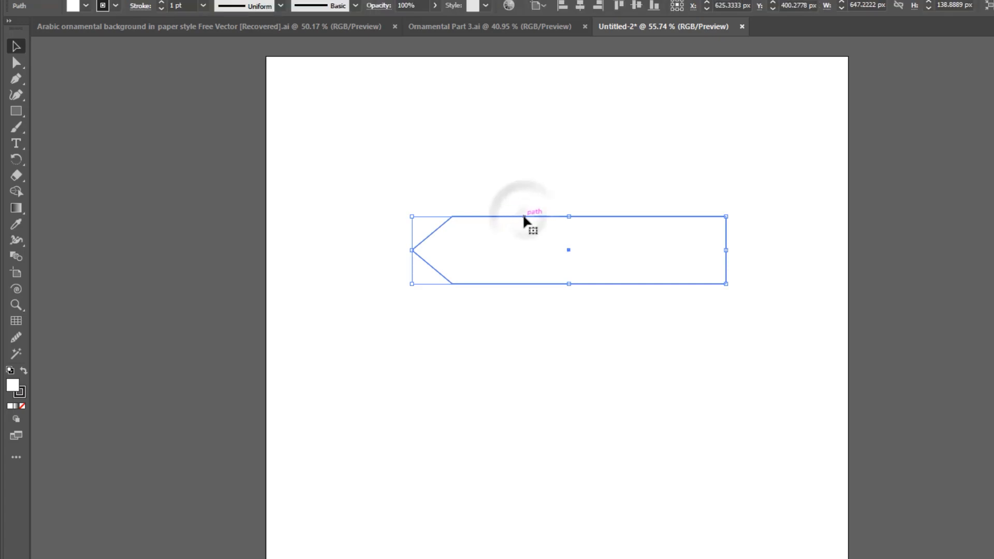
right_click(576, 214)
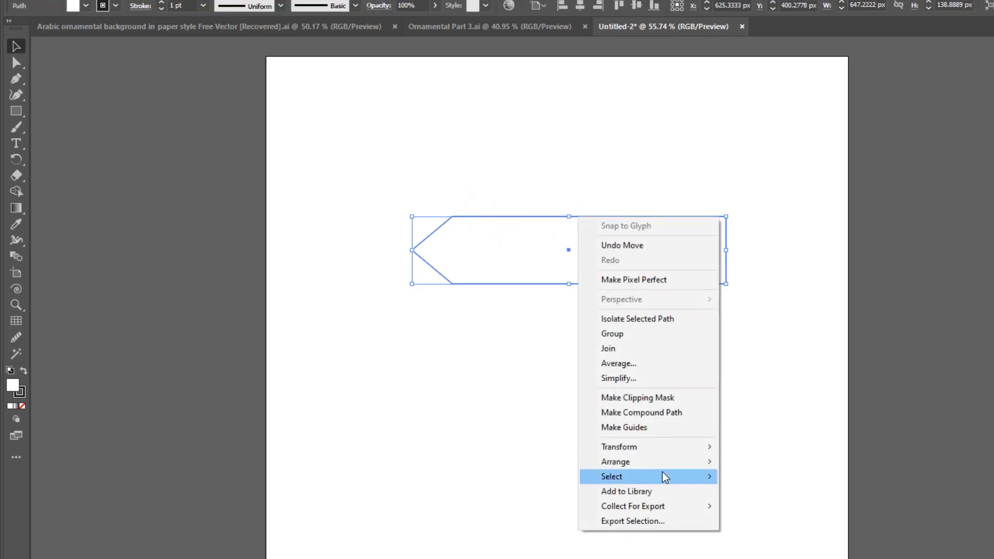
mouse_move(666, 468)
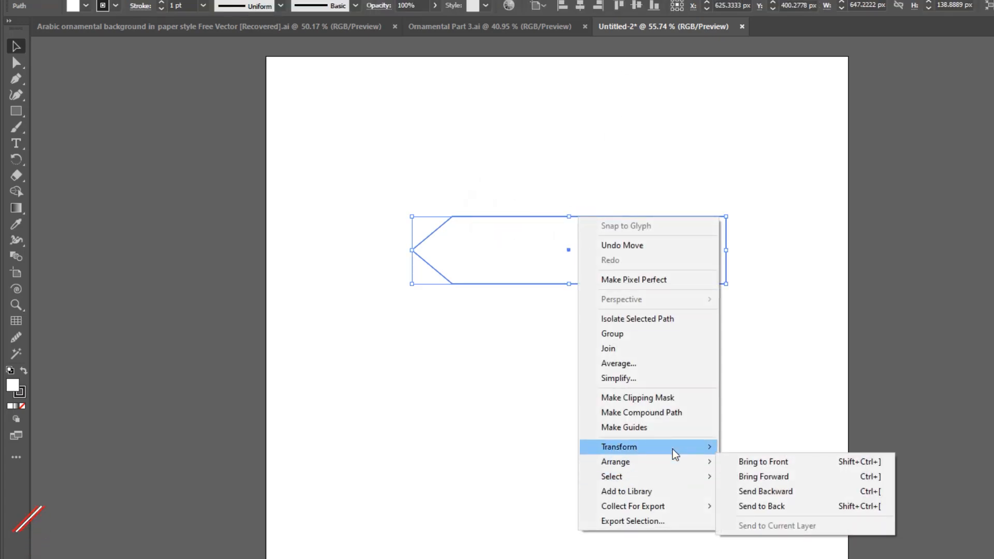
mouse_move(673, 449)
click(765, 495)
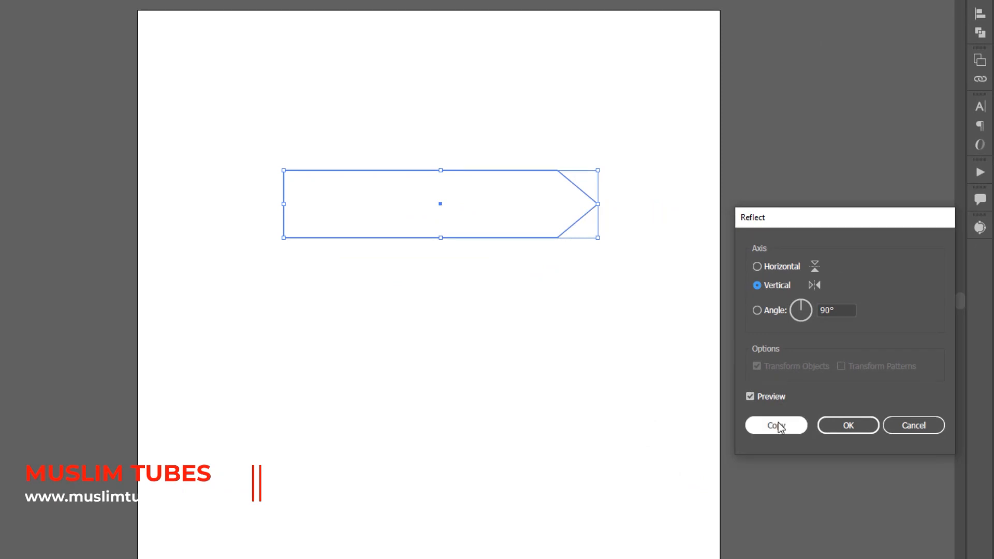
click(777, 426)
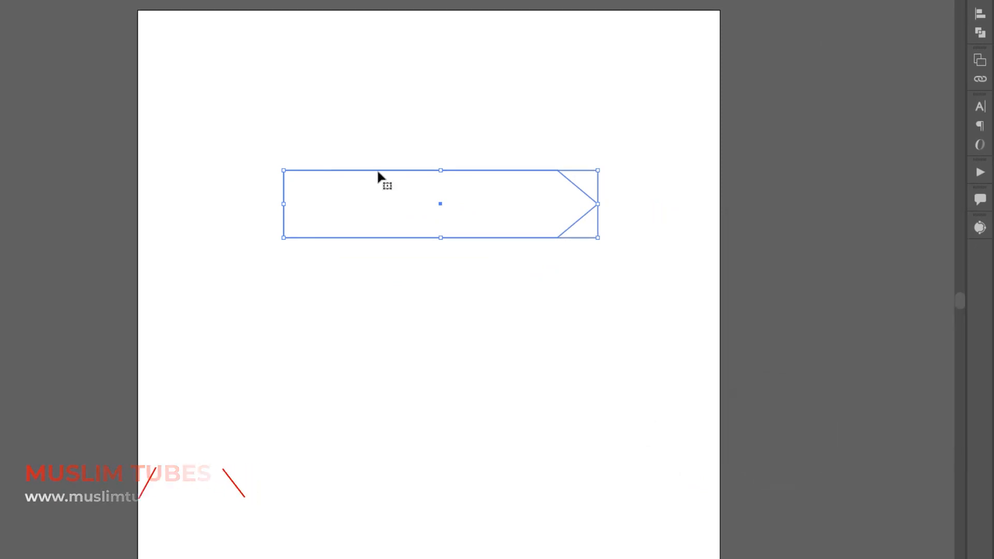
Move the mirrored copy horizontally to the right until it overlaps only half of the original shape
key(Right)
key(Right)
key(Right)
key(Right)
key(Right)
key(Right)
key(Right)
key(Right)
key(Right)
key(Right)
key(Right)
key(Right)
key(Right)
key(Right)
key(Right)
key(Right)
key(Right)
key(Right)
key(Right)
key(Right)
key(Right)
key(Right)
key(Right)
key(Right)
key(Right)
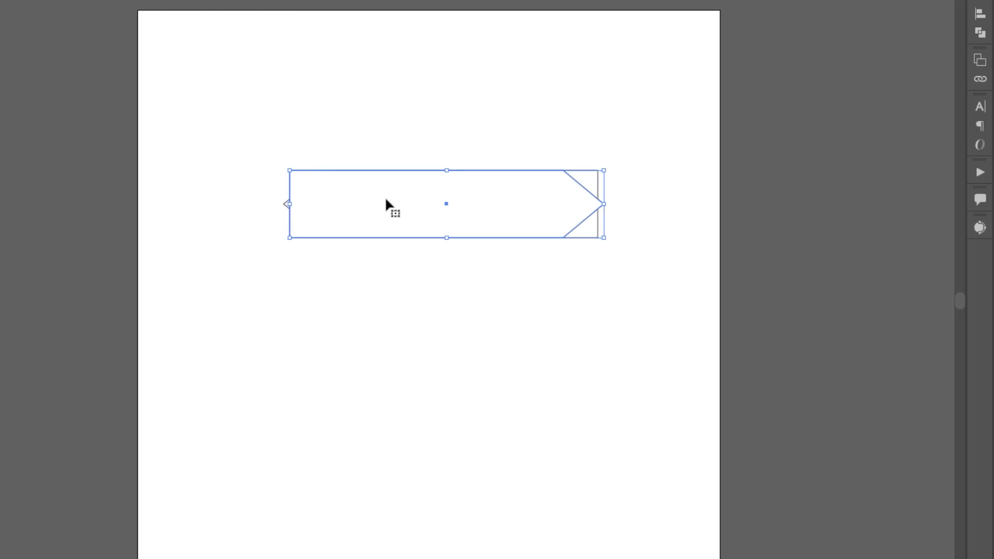
key(Right)
key(Right)
key(Right)
key(Right)
key(Right)
key(Right)
key(Right)
key(Right)
key(Right)
key(Right)
key(Right)
key(Right)
key(Right)
key(Right)
key(Right)
key(Right)
key(Right)
key(Right)
key(Right)
key(Right)
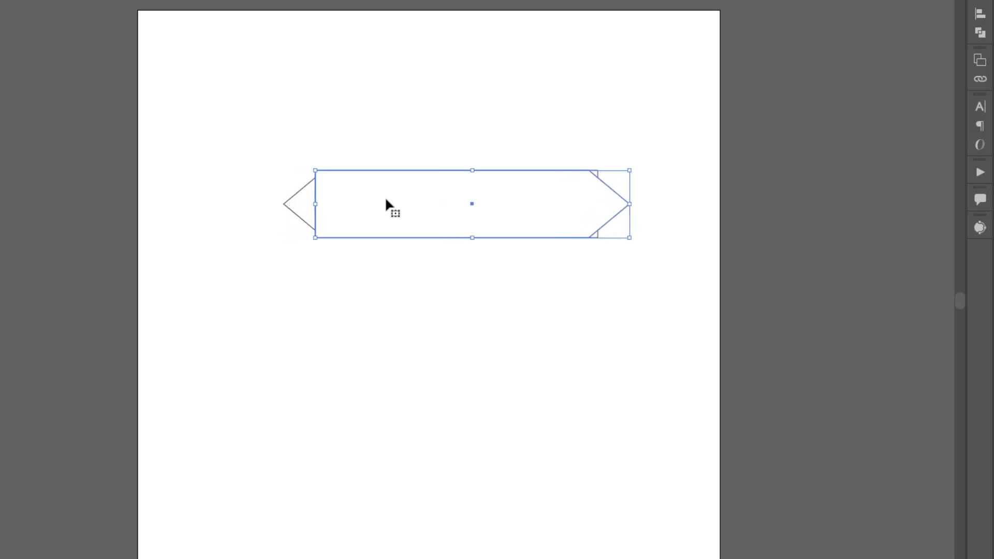
key(Right)
key(Right)
key(Right)
key(Right)
key(Right)
key(Right)
key(Right)
key(Right)
key(Right)
key(Right)
key(Right)
key(Right)
key(Right)
key(Right)
key(Right)
key(Right)
key(Right)
key(Right)
key(Right)
key(Right)
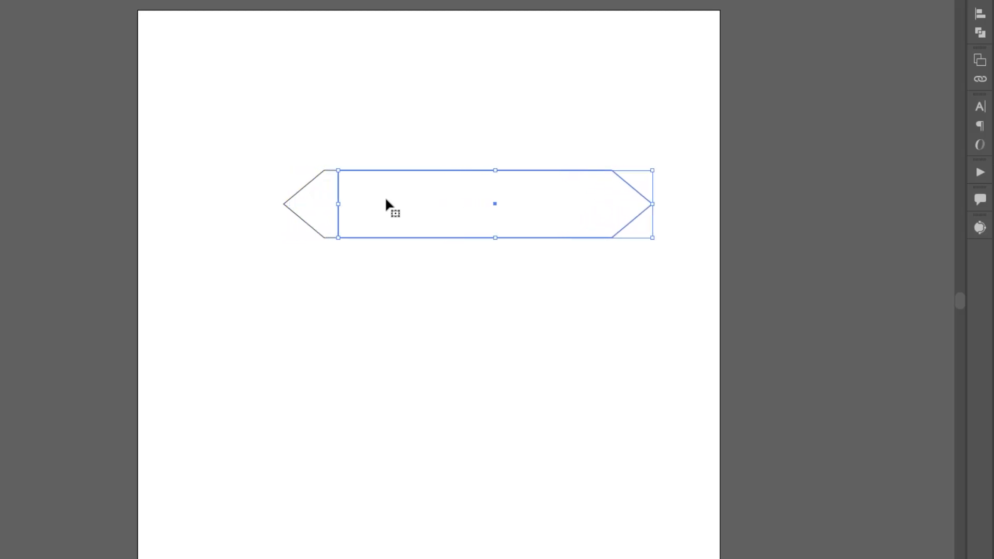
key(Right)
key(Right)
key(Right)
key(Right)
key(Right)
key(Right)
key(Right)
key(Right)
key(Right)
key(Right)
key(Right)
key(Right)
key(Right)
key(Right)
key(Right)
key(Right)
key(Right)
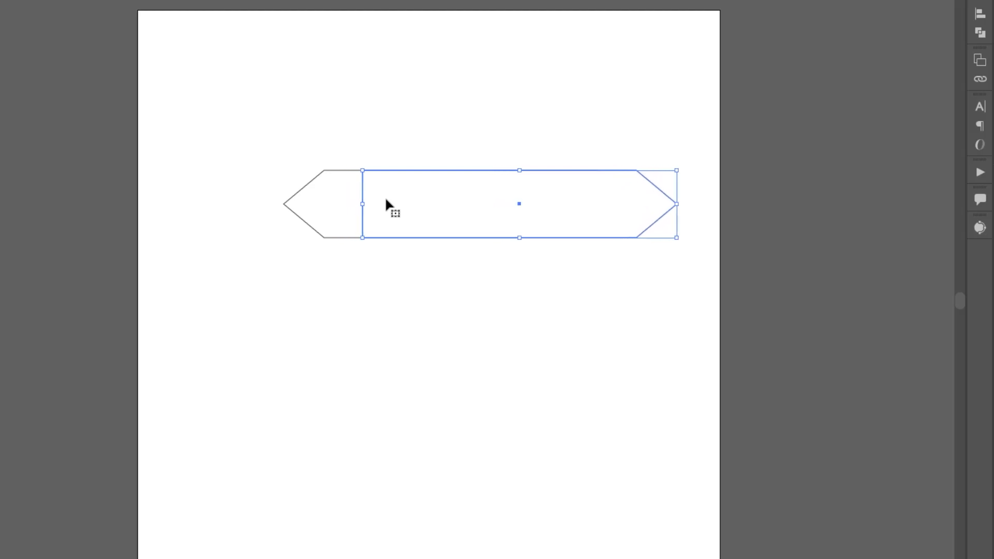
drag(390, 200, 458, 201)
Merge the two overlapping shapes into a single double-pointed bar with the Shape Builder tool
drag(444, 120, 509, 254)
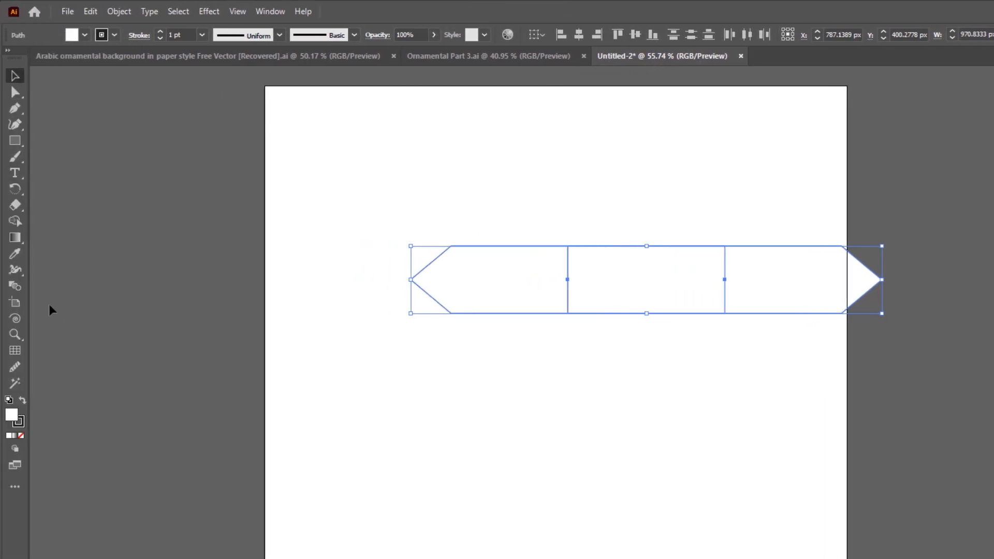
click(16, 222)
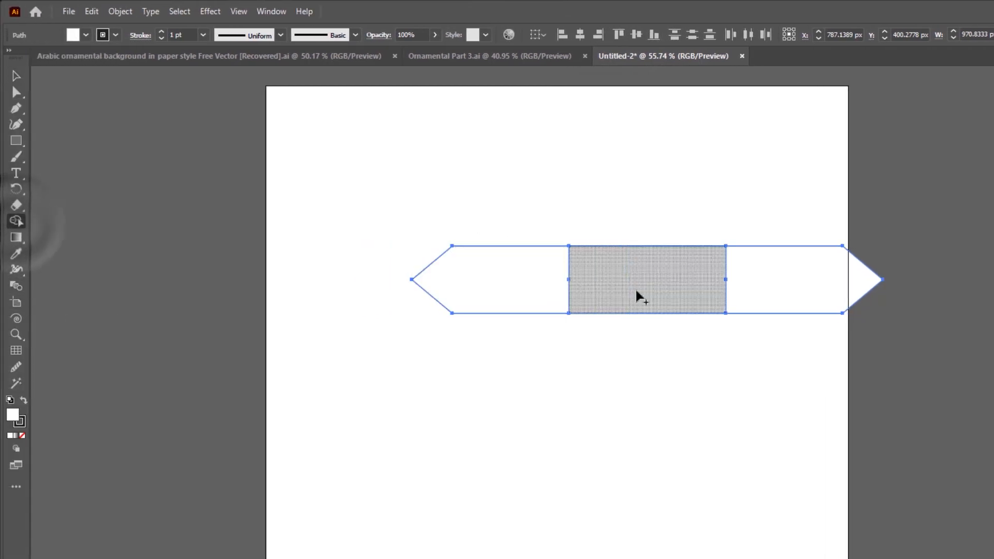
drag(540, 286, 807, 279)
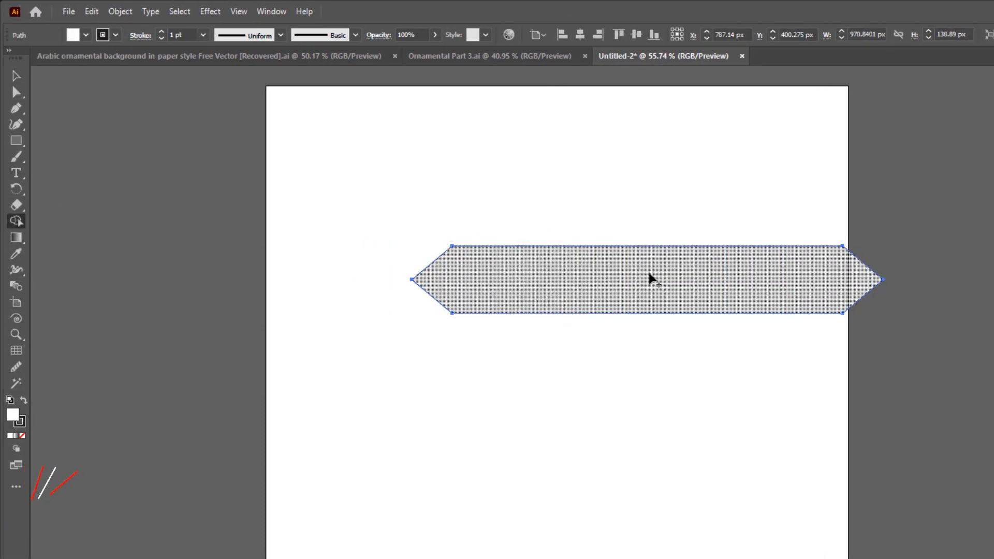
key(v)
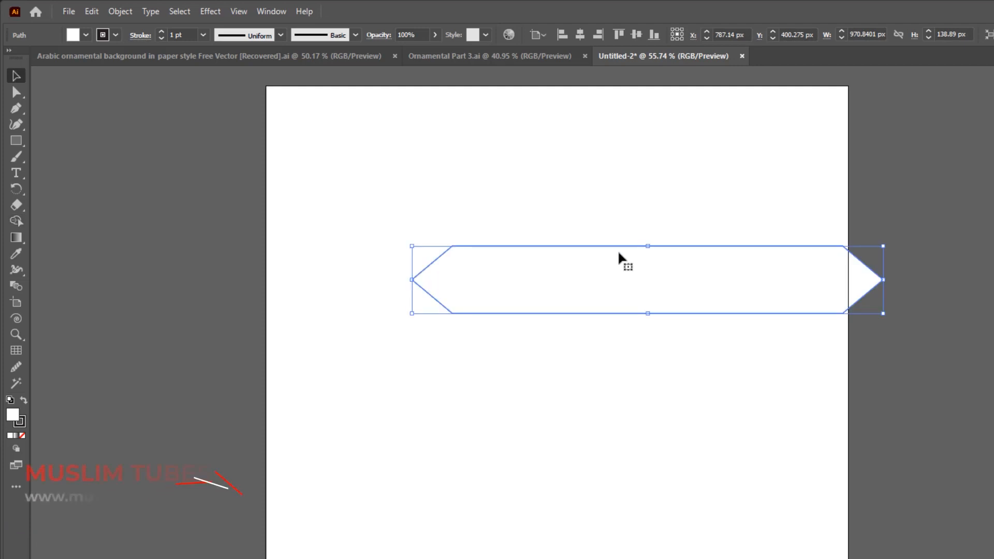
Center the double-pointed bar horizontally and vertically on the artboard
click(581, 34)
click(640, 33)
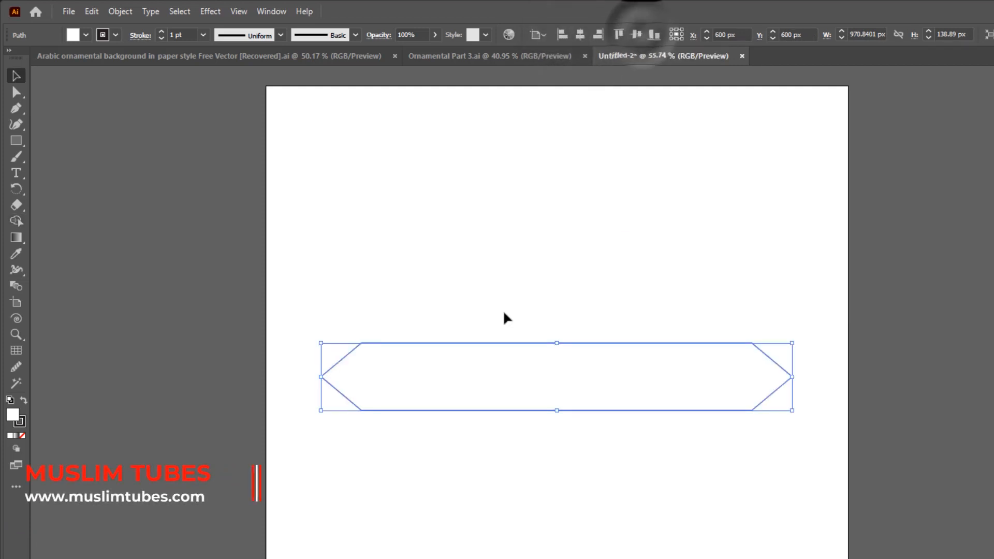
click(524, 304)
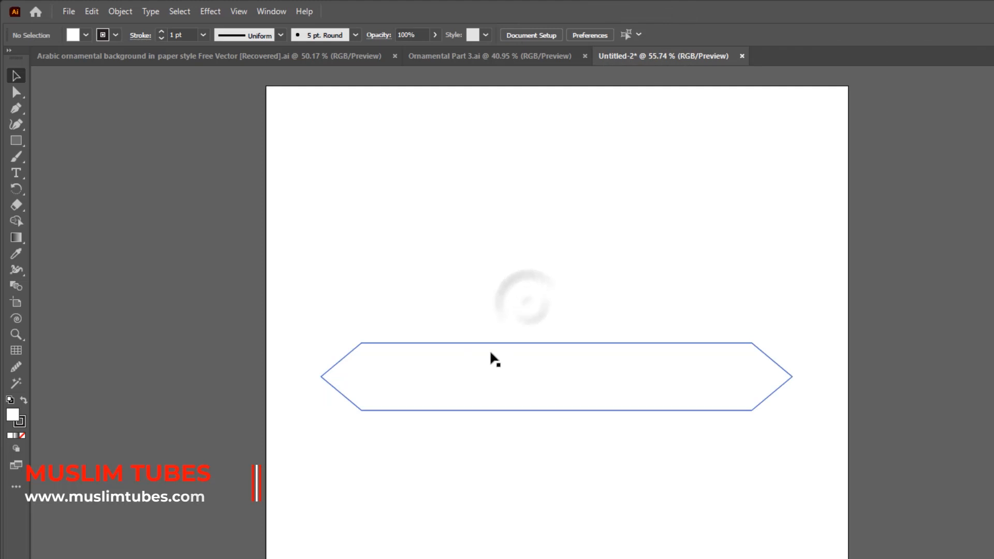
Fill the bar with dark blue 262262 and set its stroke color to white
click(512, 344)
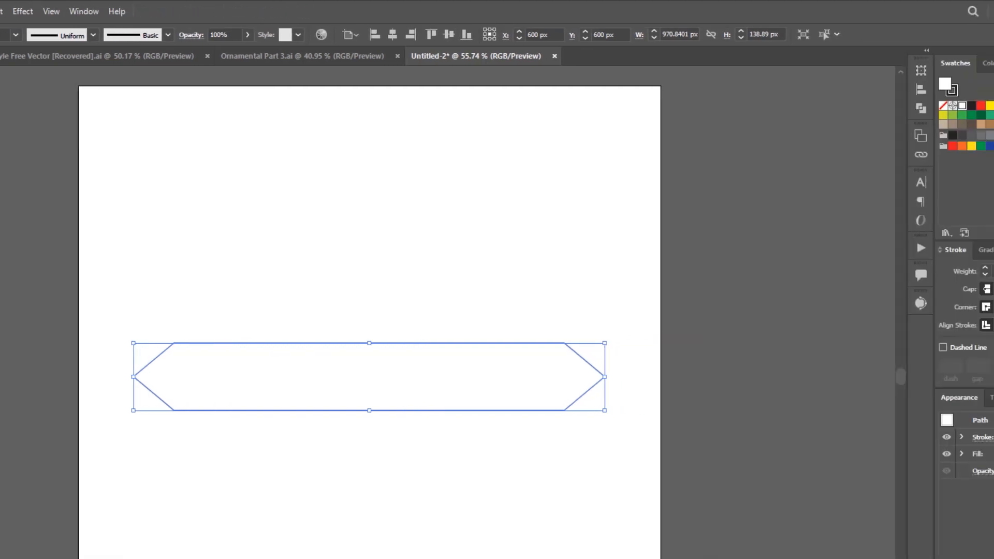
click(921, 117)
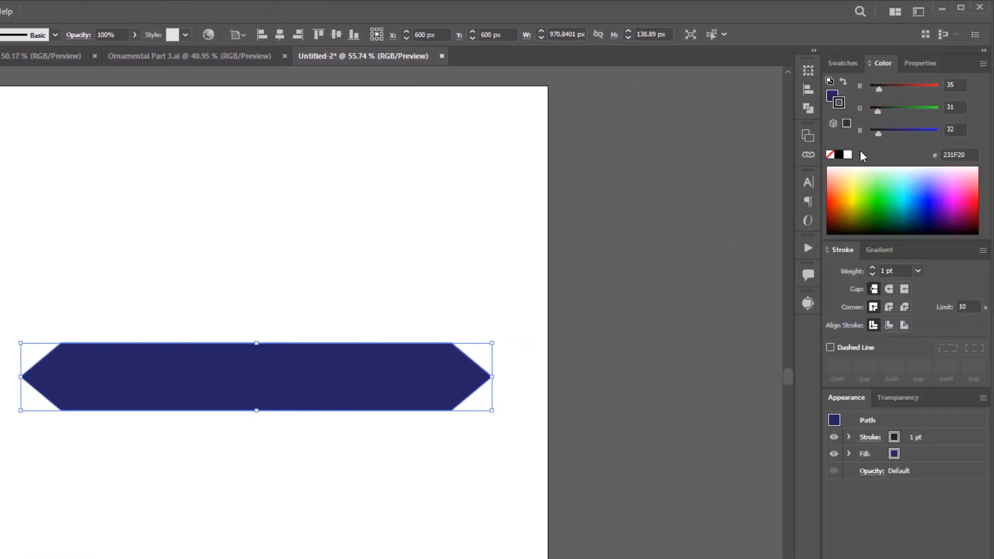
click(847, 154)
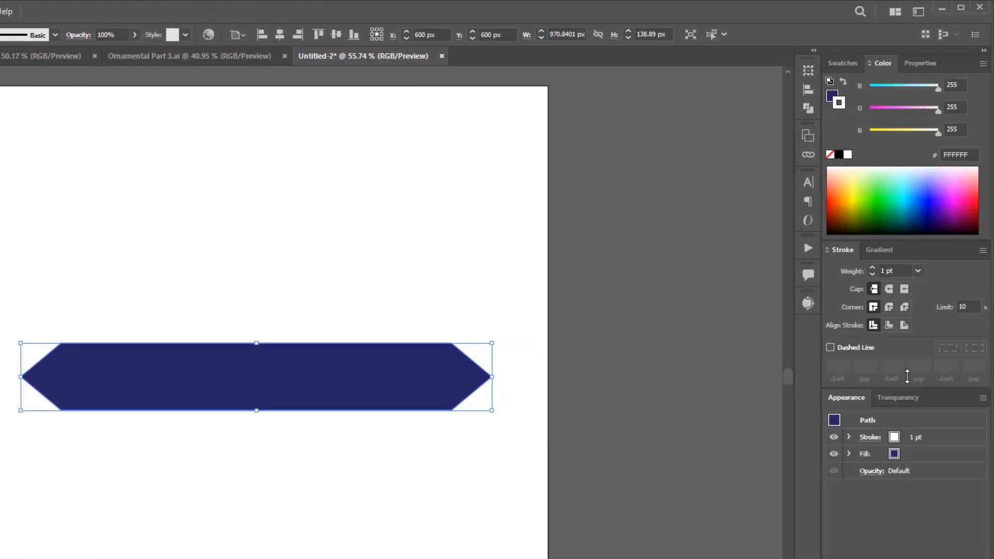
Increase the bar's stroke weight to 9 pt and deselect it
click(872, 268)
click(872, 268)
click(872, 268)
click(873, 269)
click(872, 268)
click(873, 269)
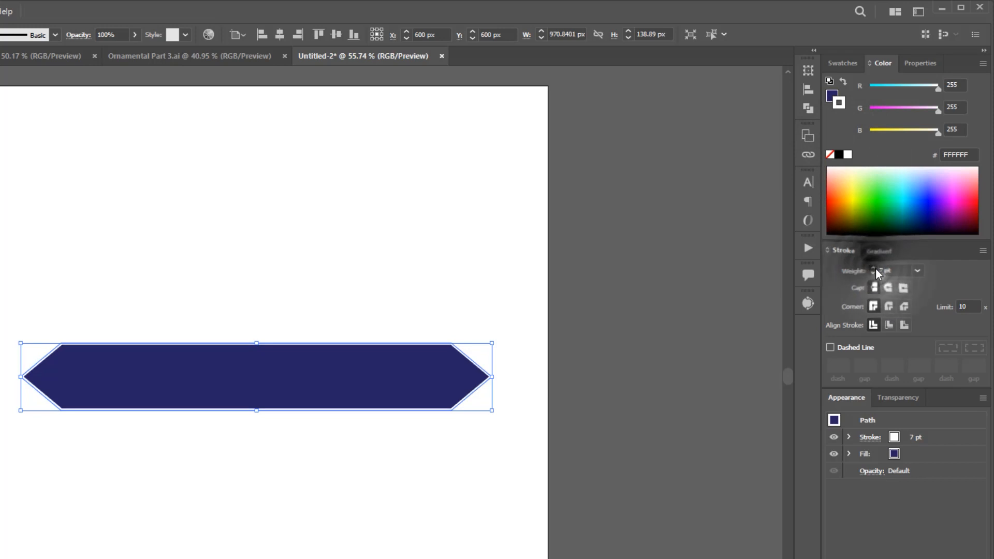
click(872, 268)
click(873, 269)
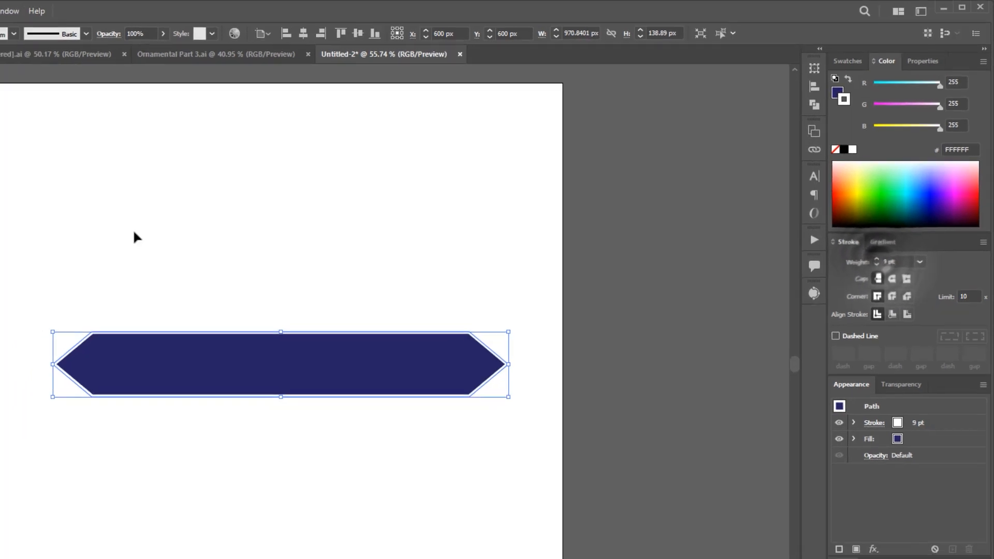
click(134, 237)
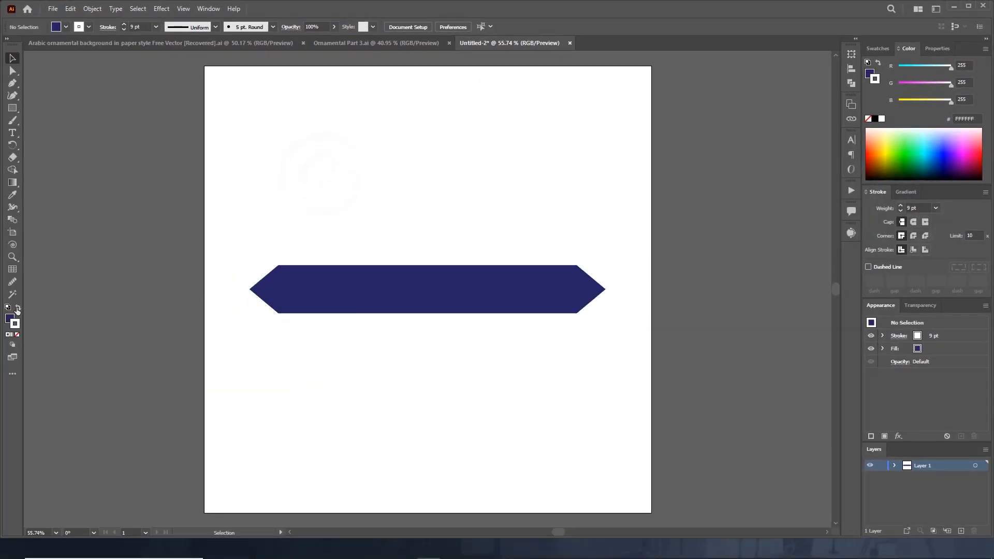
Stretch the bar's upper edge upward to make it about 177.5 px high
click(303, 288)
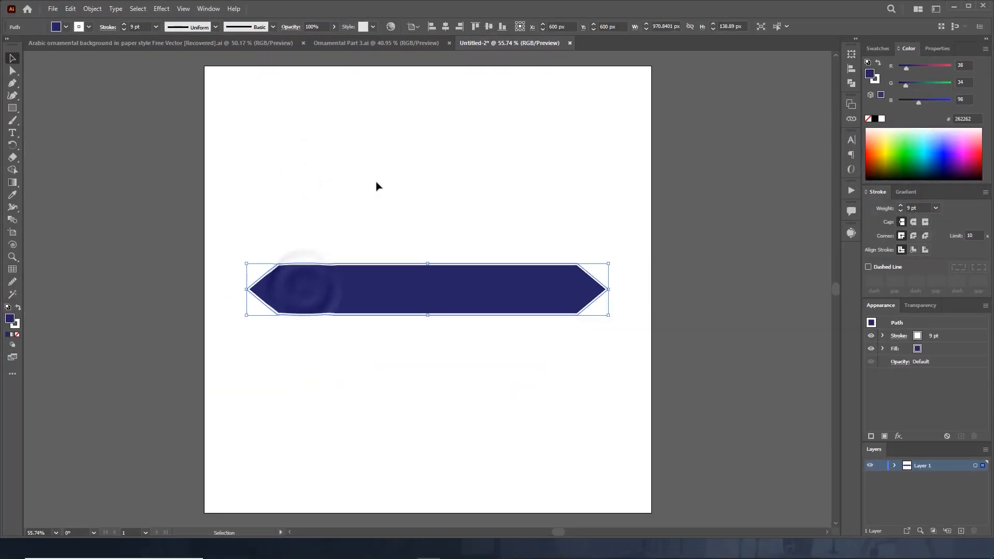
click(428, 224)
click(424, 289)
drag(427, 264, 430, 249)
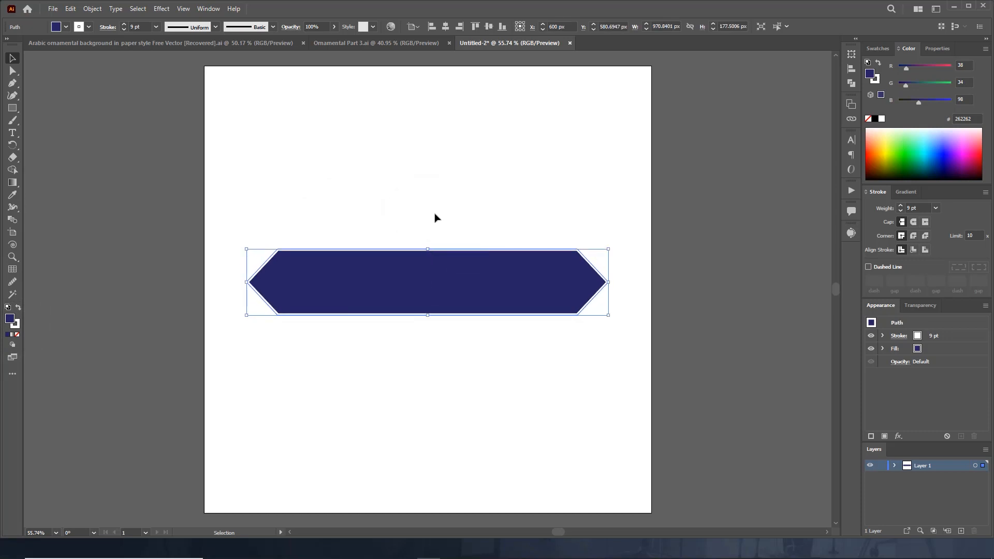
Create a copy of the bar rotated by 45° and repeat the transformation twice to form an eight-pointed star
right_click(477, 286)
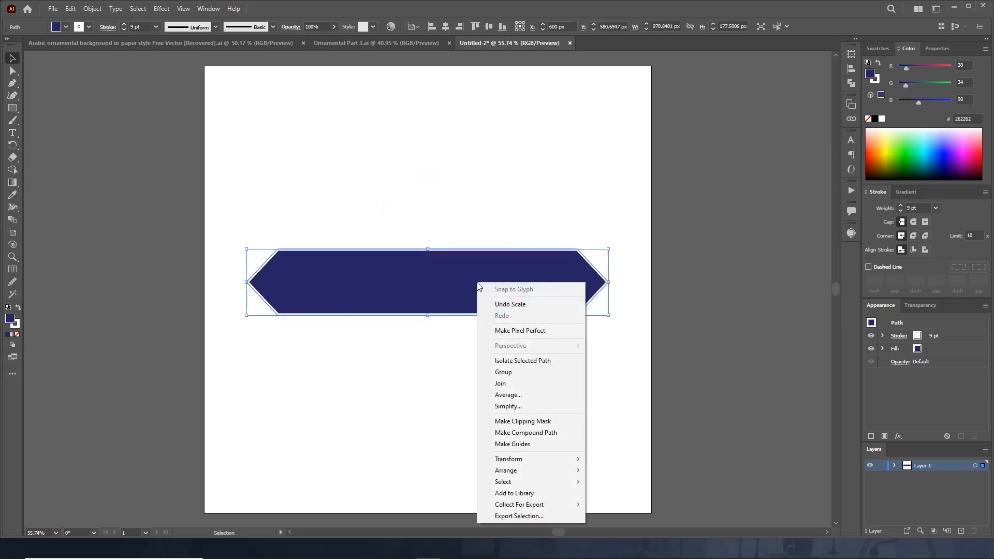
mouse_move(572, 459)
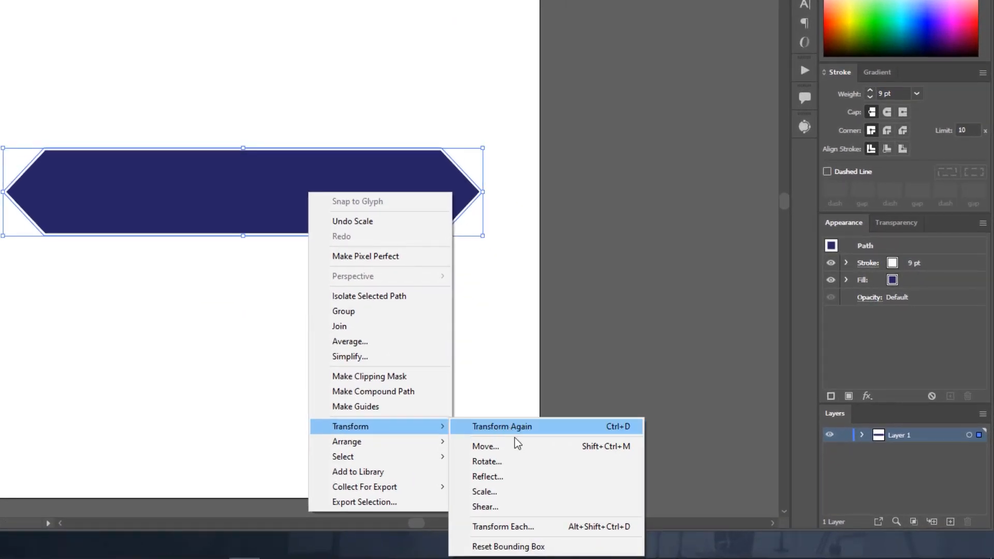
click(484, 462)
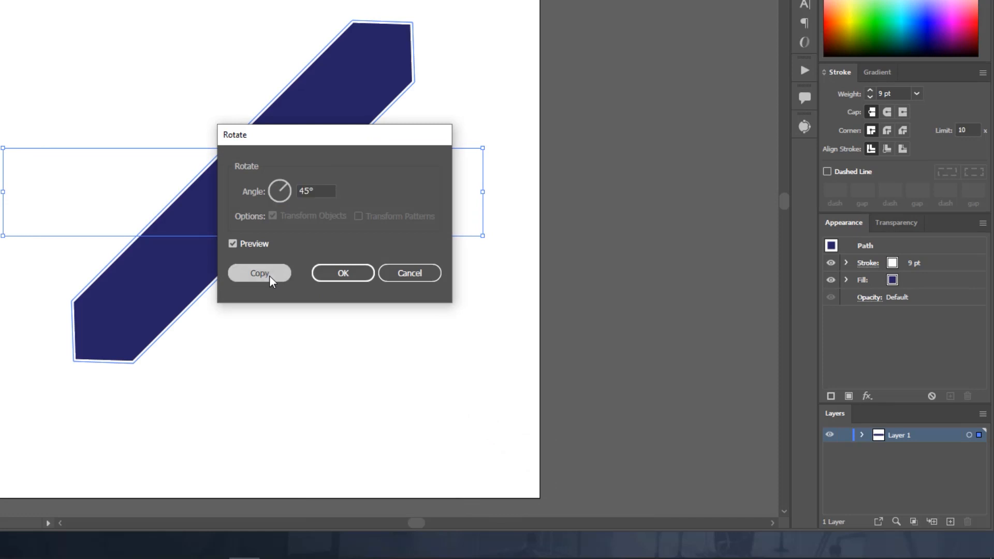
click(269, 274)
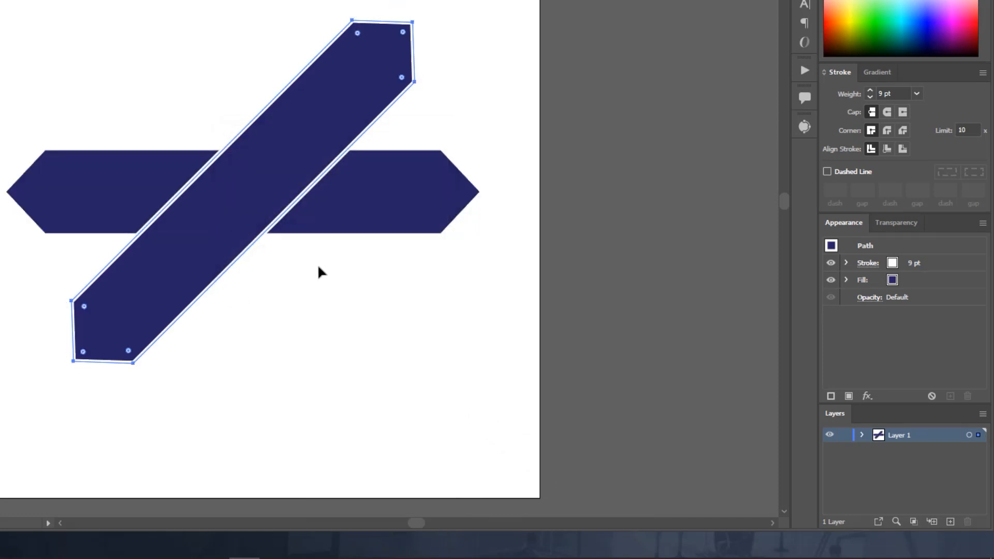
key(ctrl+d)
key(ctrl+d)
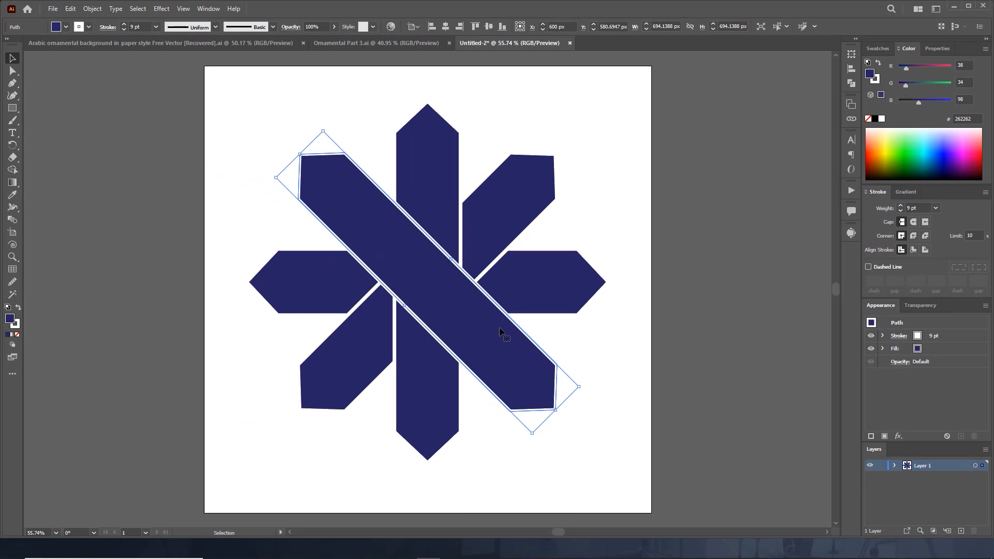
Divide the four overlapping bars into separate pieces using the Pathfinder Divide operation
drag(266, 78, 616, 443)
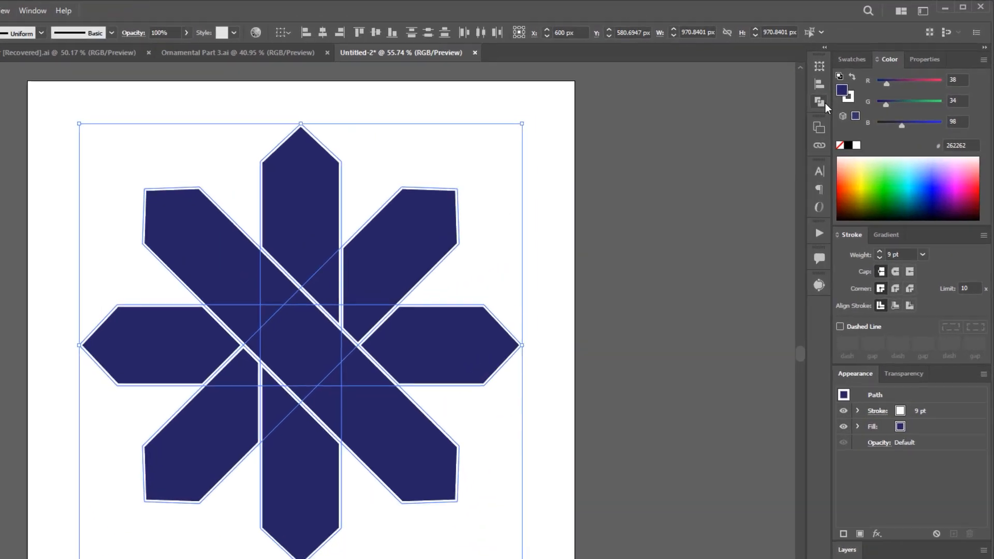
click(850, 83)
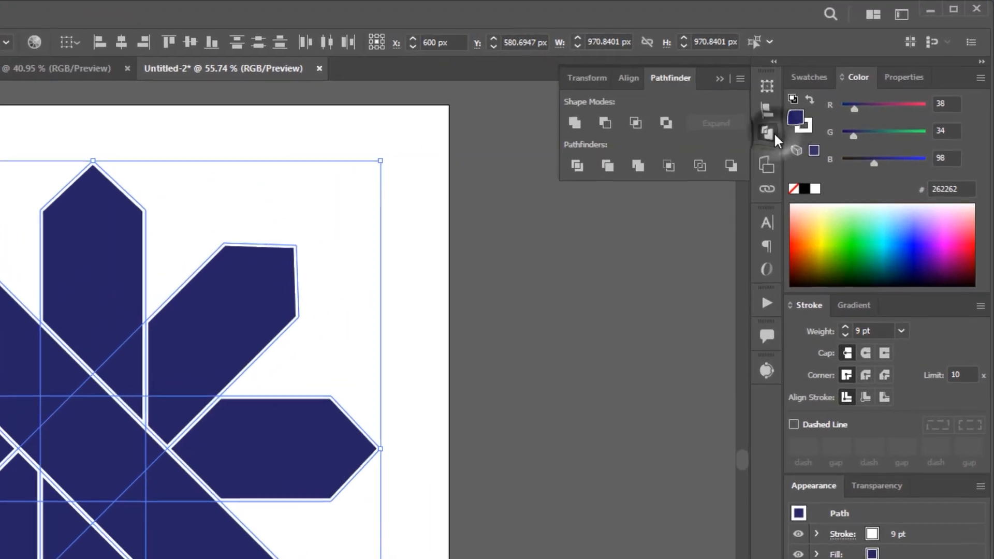
click(575, 166)
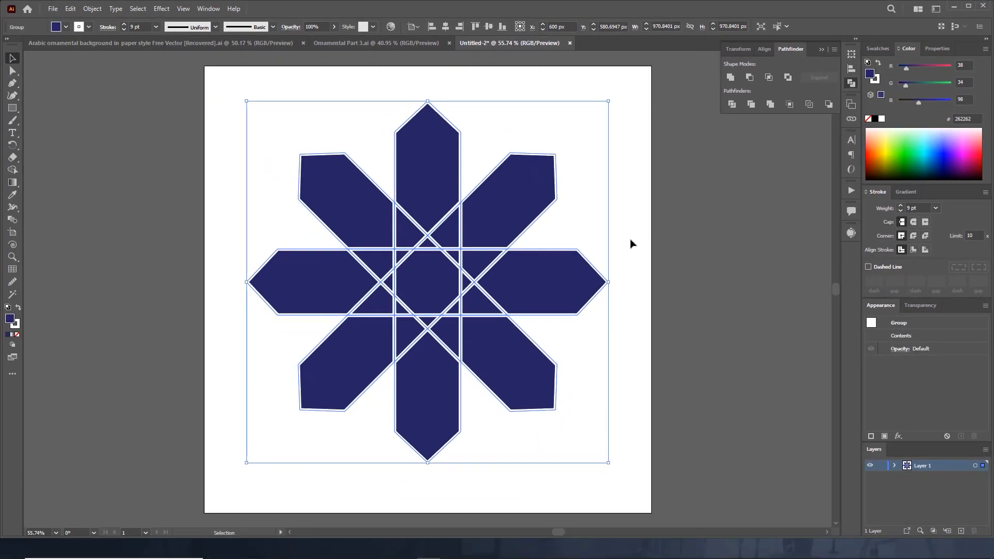
Fill the central octagon of the divided star with the light blue swatch using the Shape Builder tool
click(626, 231)
click(385, 279)
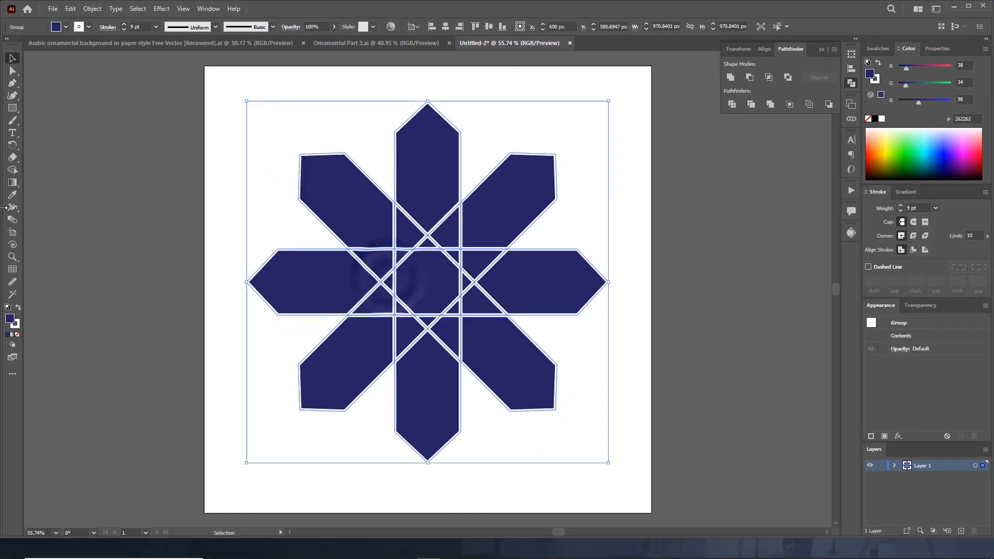
click(12, 170)
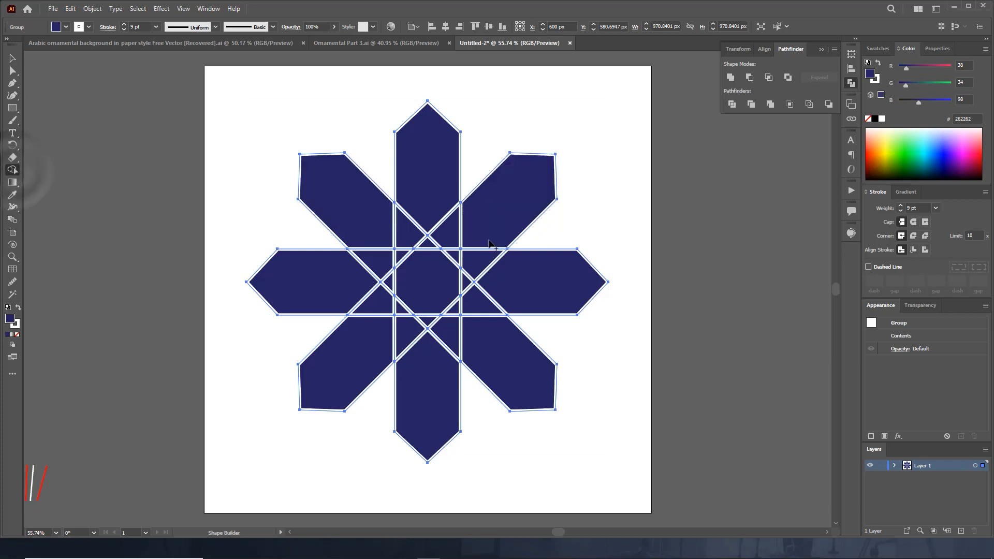
click(878, 48)
click(920, 81)
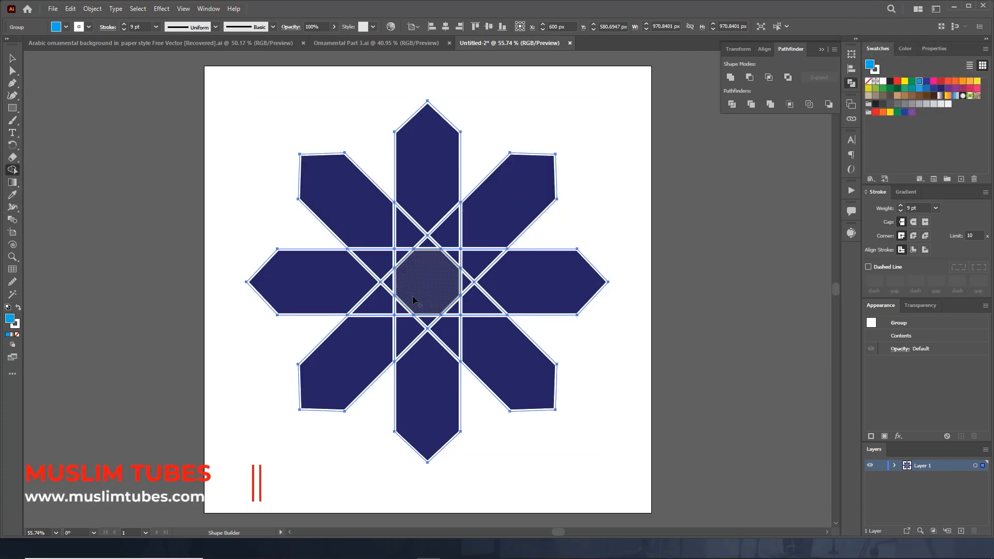
click(440, 290)
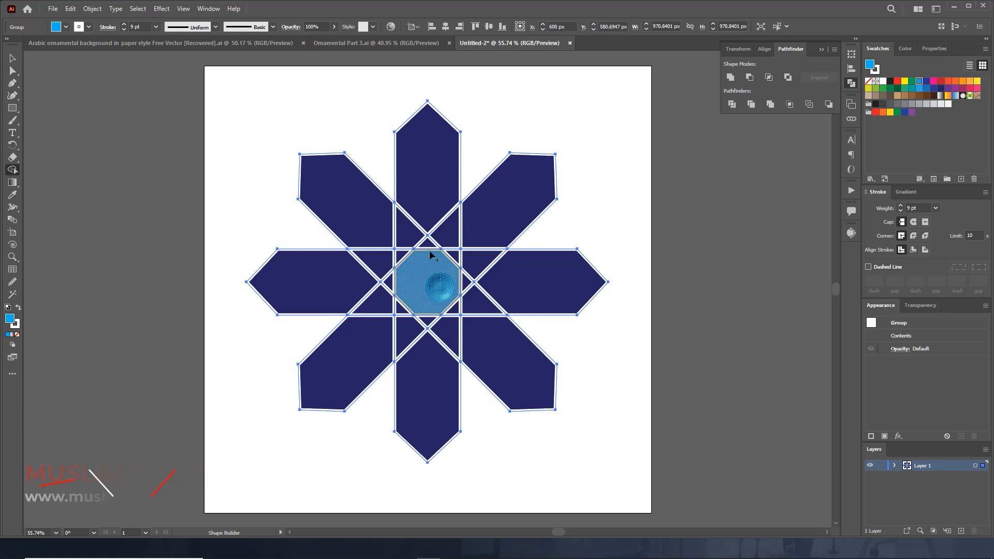
Recolor the eight triangles surrounding the central octagon light blue with the Shape Builder tool
click(409, 233)
click(371, 261)
click(374, 300)
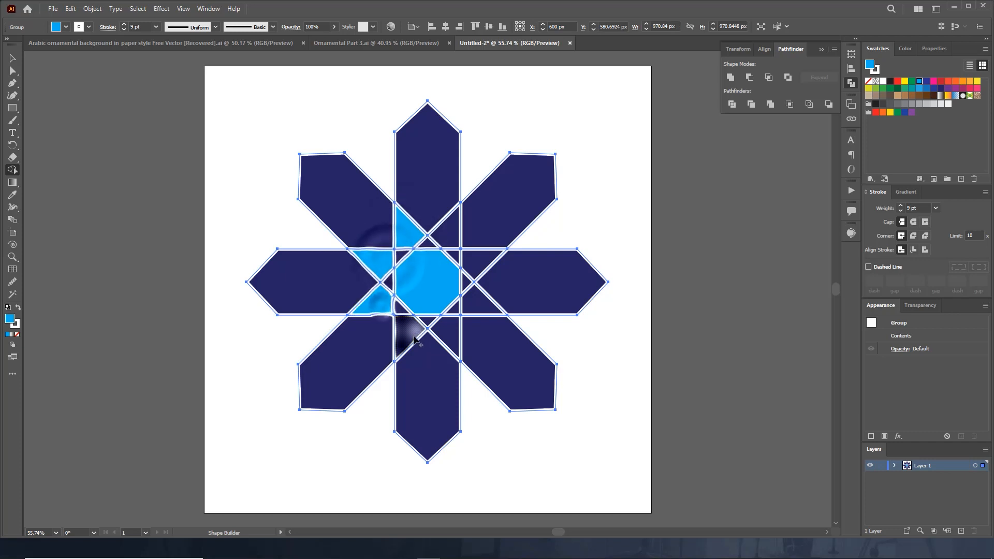
click(412, 336)
click(444, 336)
click(482, 303)
click(477, 263)
click(448, 224)
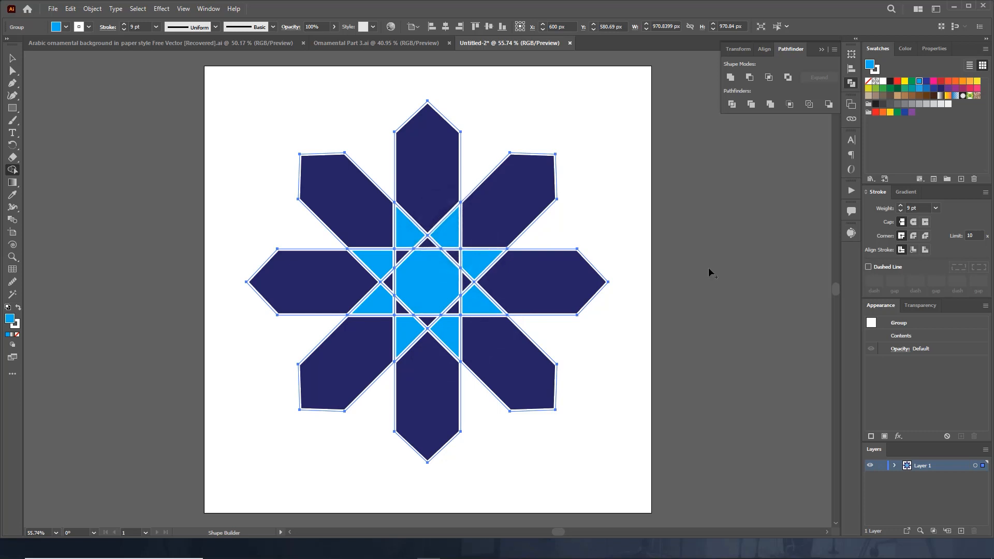
Scale the ornament down to about 151 px wide and place it in the artboard's upper-left corner
key(v)
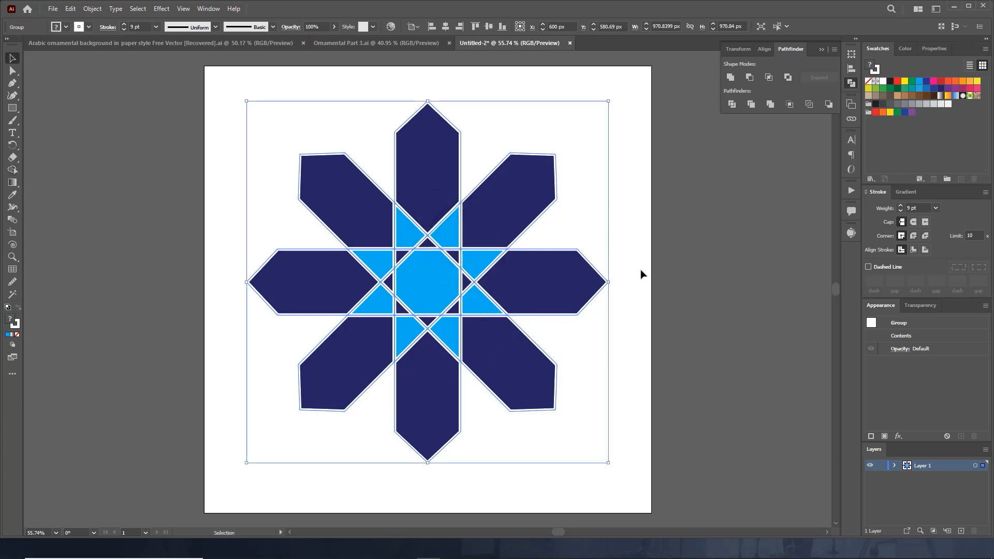
drag(505, 269, 488, 250)
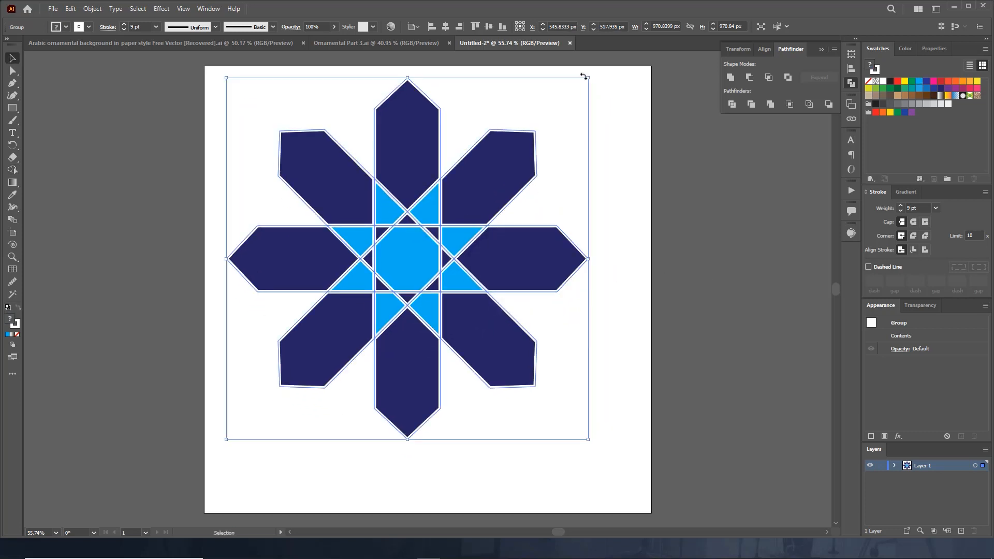
drag(589, 79, 243, 108)
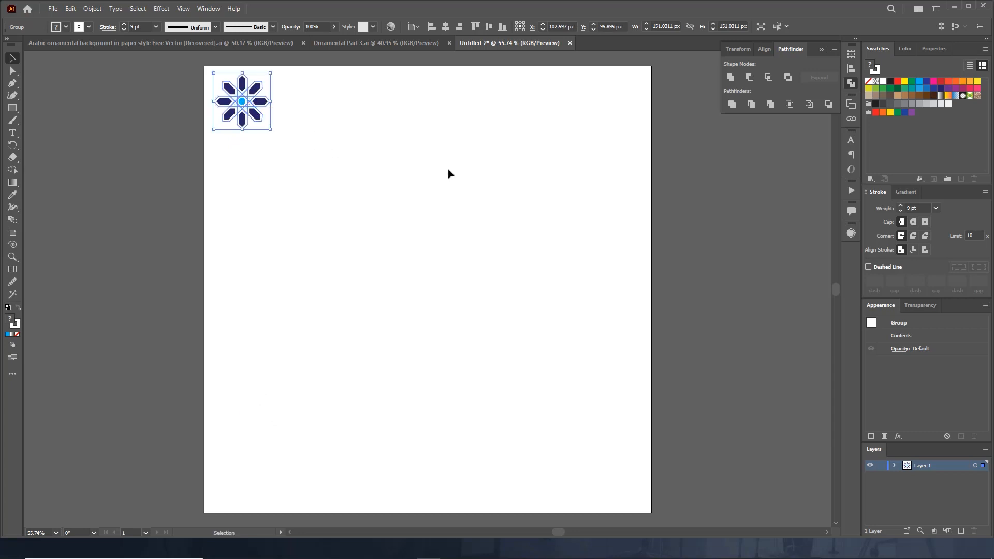
Reduce the small ornament's stroke weight to 2 pt
click(901, 210)
click(901, 210)
click(901, 210)
click(901, 210)
click(900, 210)
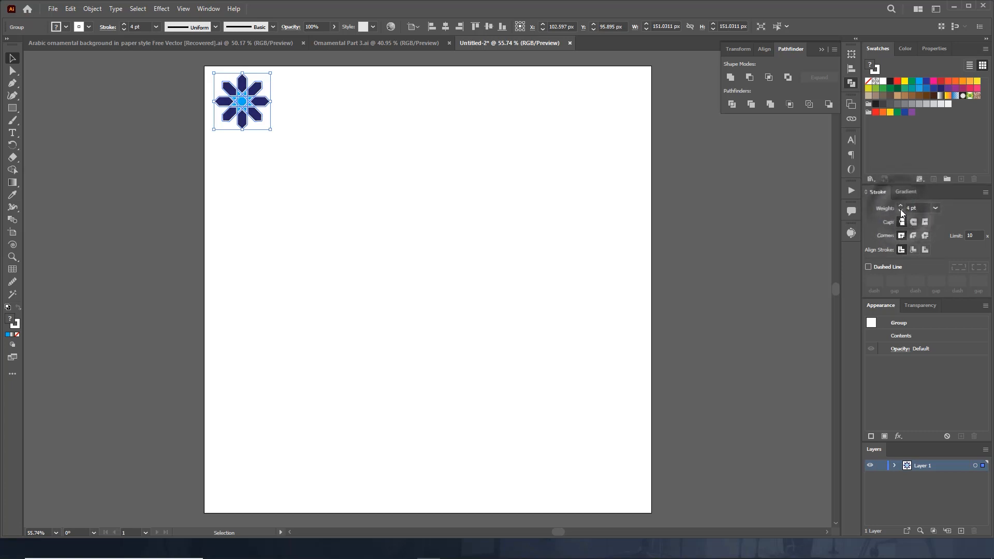
click(433, 179)
click(246, 108)
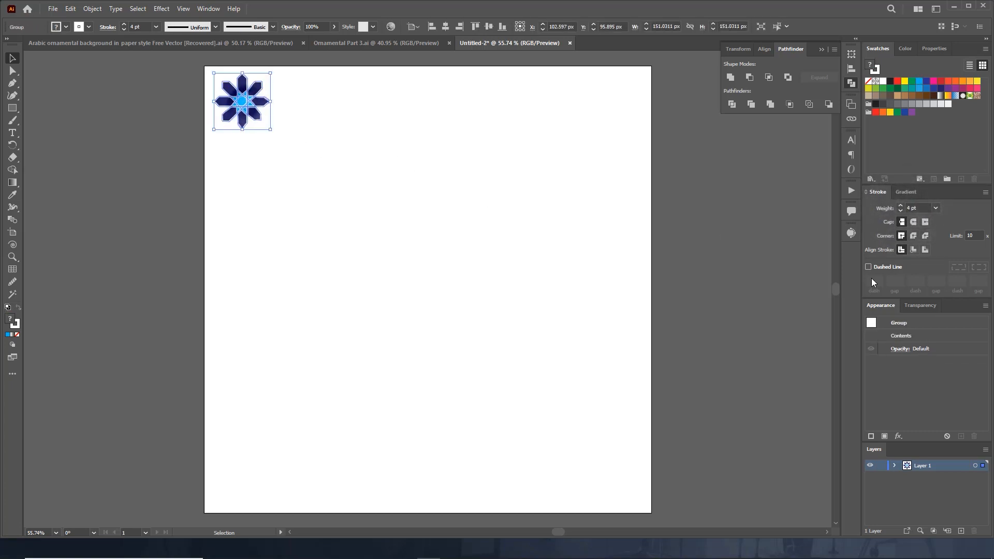
click(900, 211)
click(900, 211)
click(307, 133)
click(249, 107)
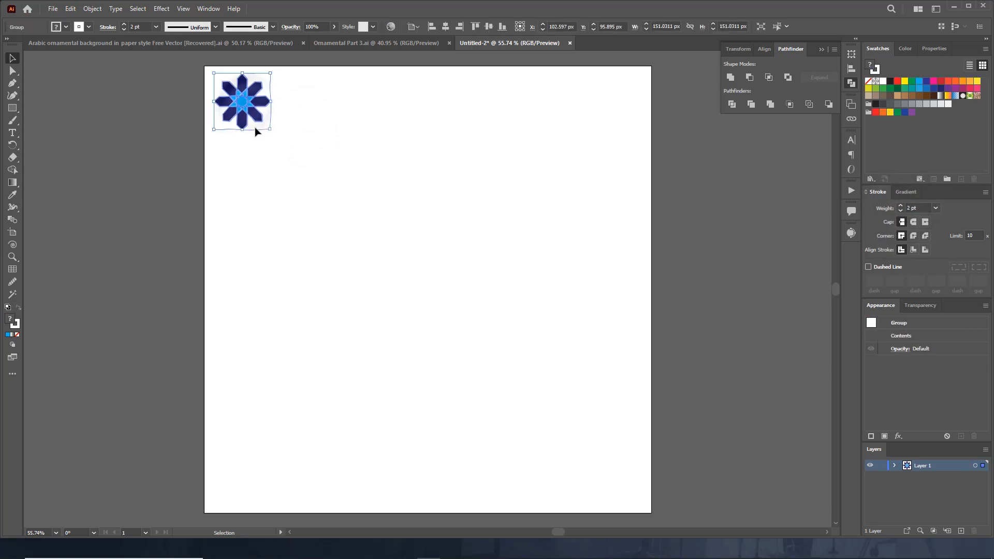
Place a copy of the ornament diagonally below and to the right of the original, at about X 324, Y 205 px
drag(235, 75, 485, 243)
drag(486, 290, 226, 187)
key(v)
click(301, 220)
click(172, 143)
drag(172, 143, 513, 266)
key(z)
key(v)
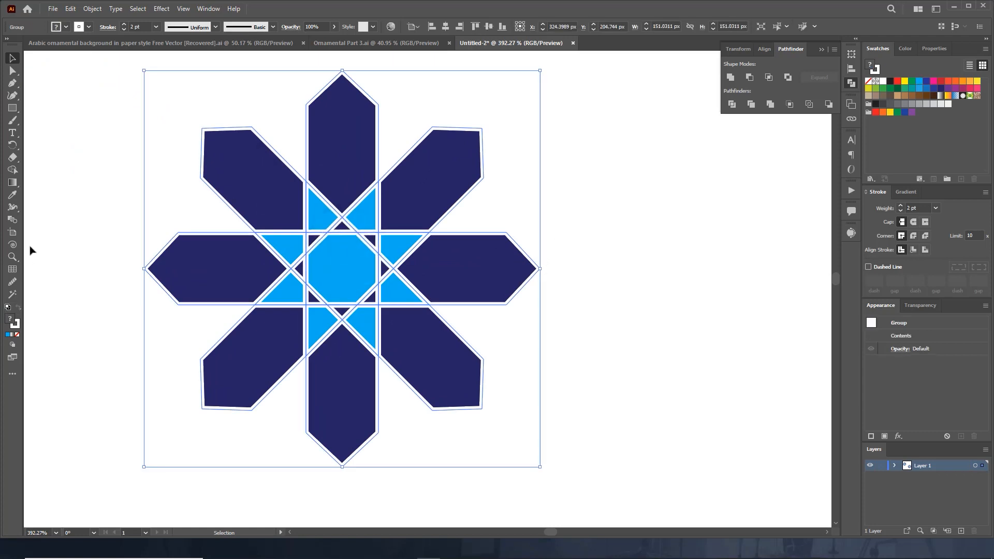
Merge the copy's central octagon and surrounding triangles into one light blue eight-pointed star with the Shape Builder tool
click(12, 171)
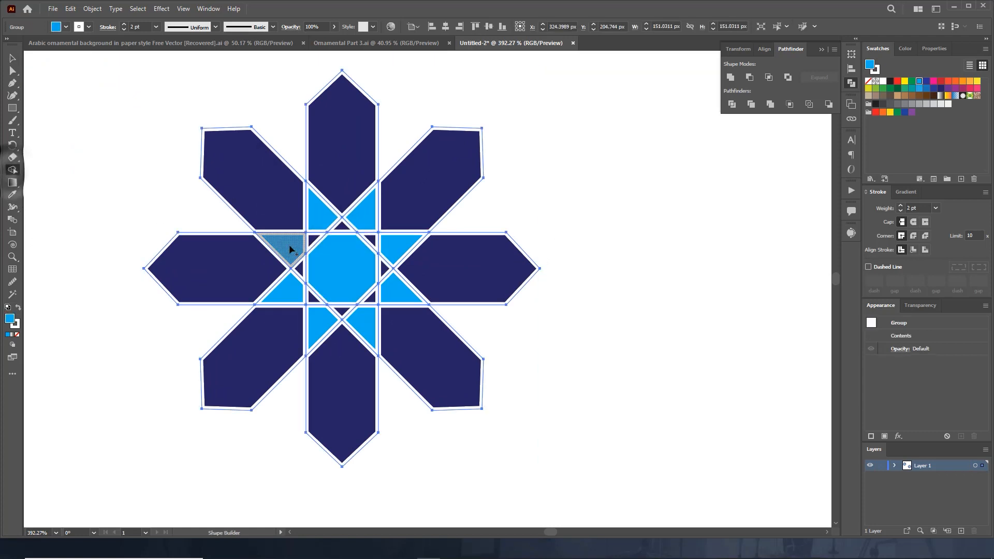
mouse_move(289, 249)
mouse_down()
mouse_move(294, 289)
mouse_move(318, 302)
mouse_move(325, 325)
mouse_move(345, 313)
mouse_move(356, 322)
mouse_move(393, 290)
mouse_move(388, 256)
mouse_up()
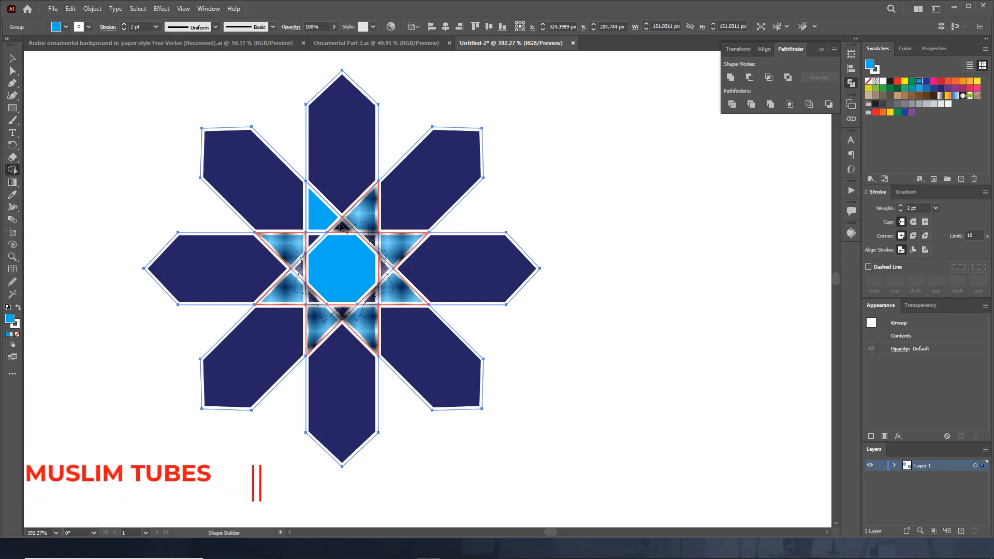
drag(313, 250, 362, 243)
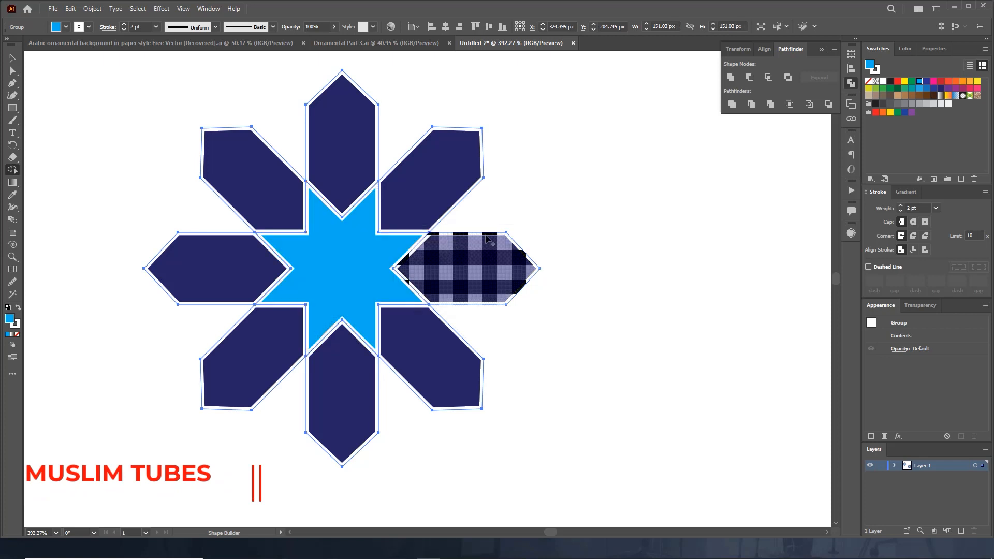
key(v)
click(357, 289)
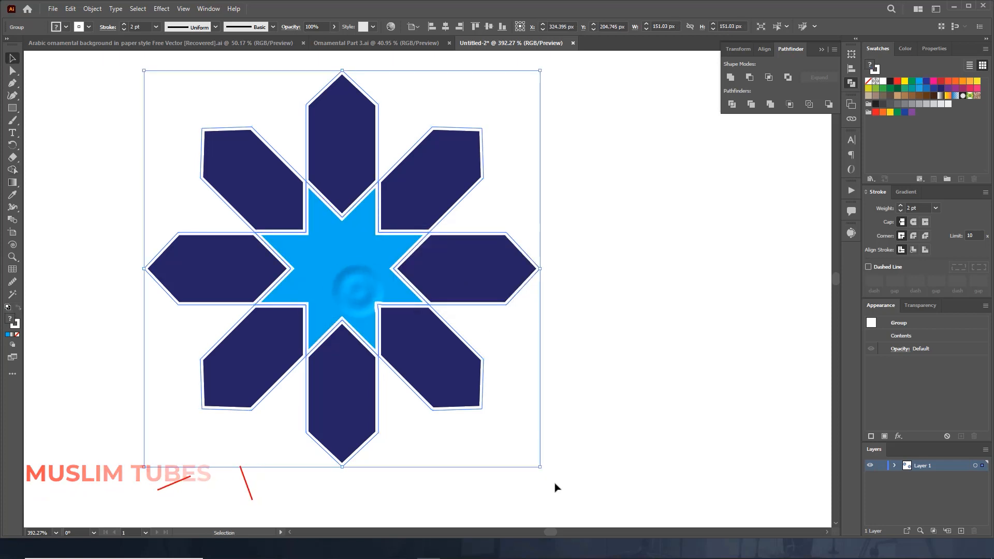
Scale the merged-star ornament down to about 22.7 px wide and move it to about X 213, Y 154 px
drag(539, 467, 204, 131)
scroll(302, 242, up, 5)
drag(259, 197, 521, 337)
drag(191, 214, 366, 219)
drag(571, 303, 495, 344)
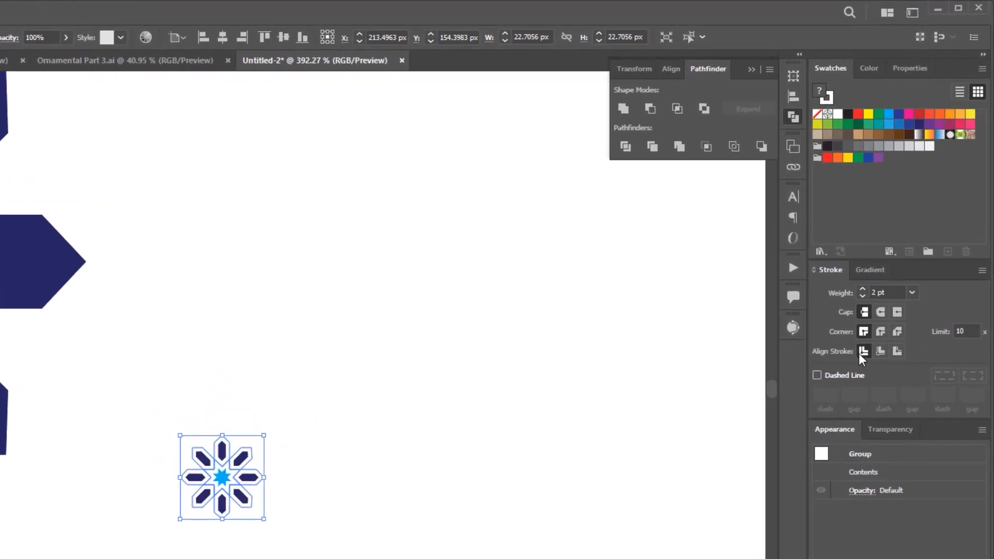
Reduce the tiny ornament's stroke weight to 0.5 pt and deselect it
click(863, 294)
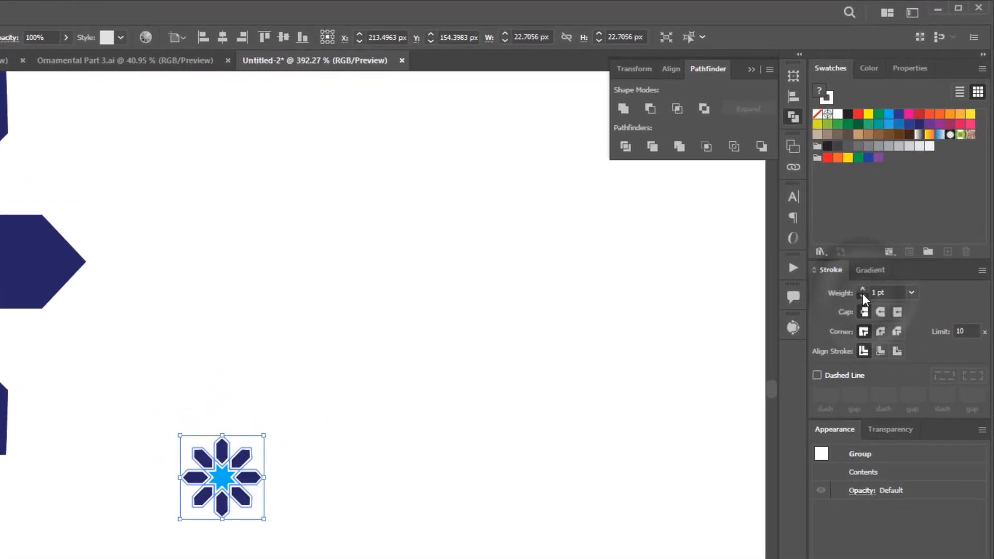
click(863, 294)
click(267, 344)
click(259, 479)
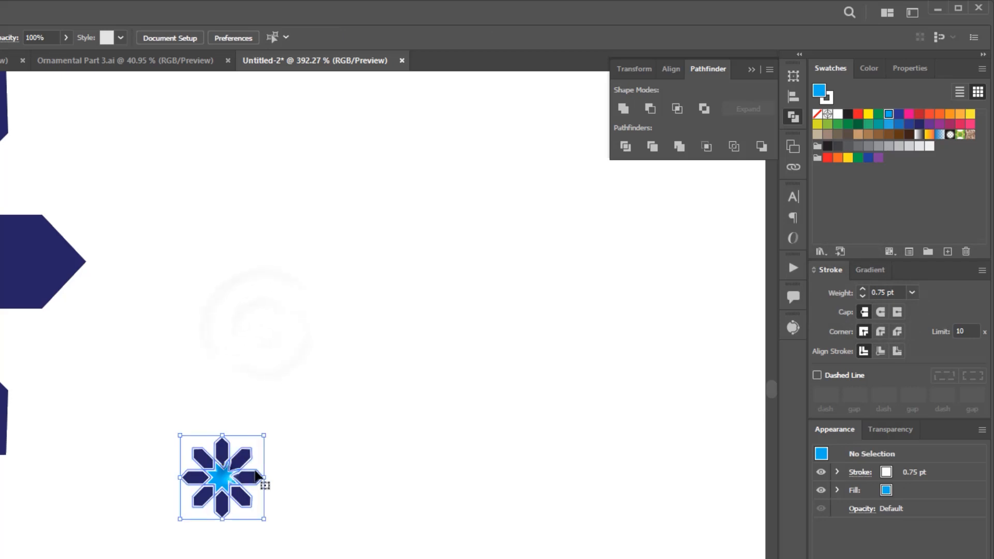
click(862, 296)
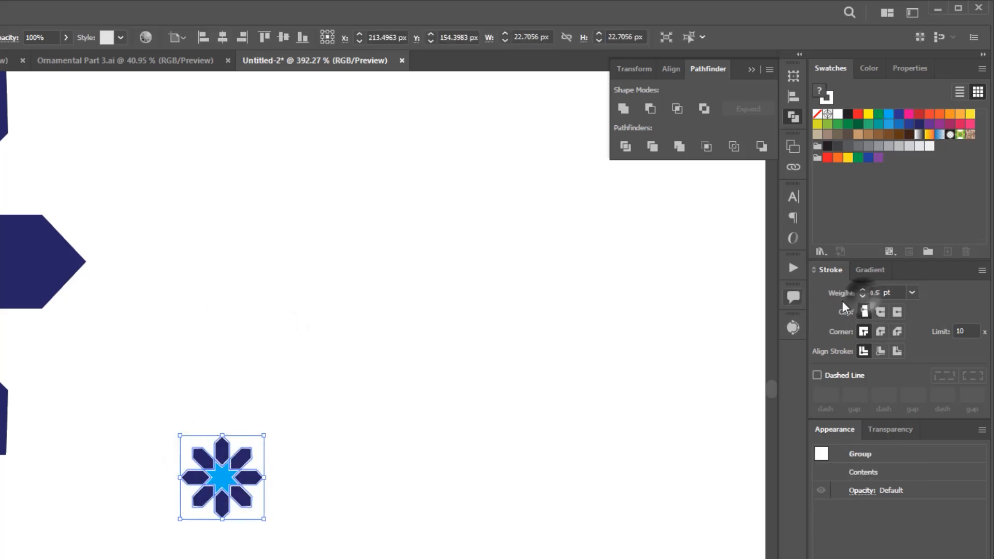
click(463, 358)
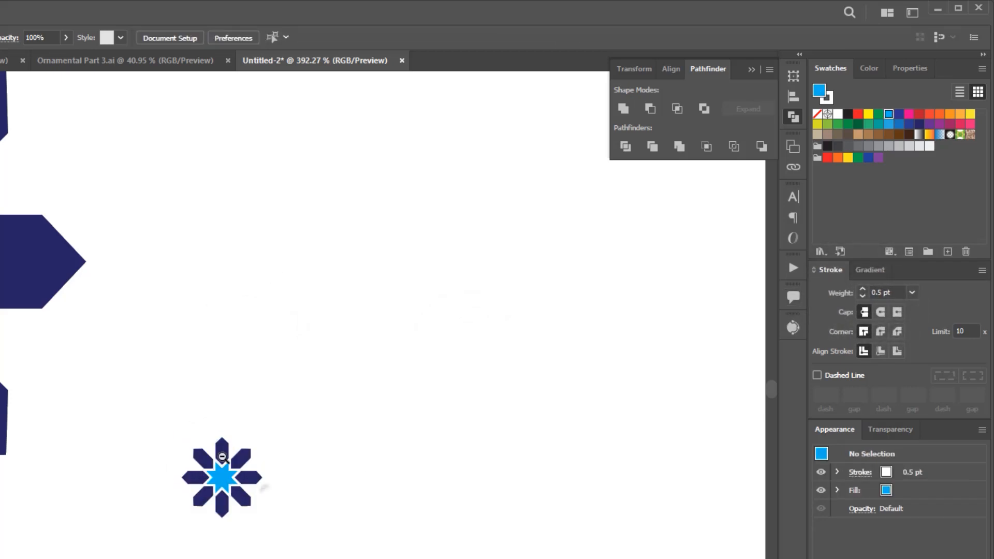
Move the tiny ornament closer to the lower-right corner of the large ornament
alt+click(222, 458)
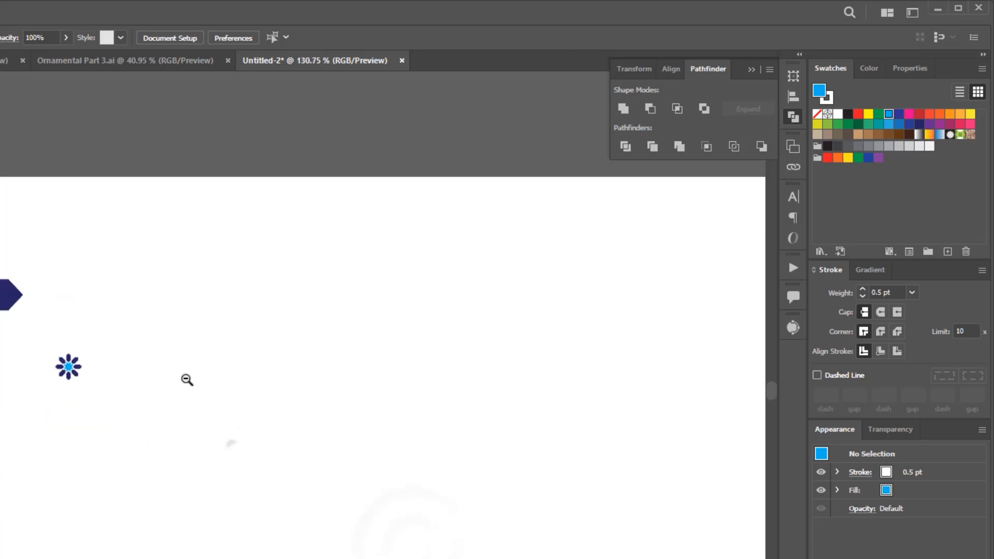
drag(187, 379, 170, 351)
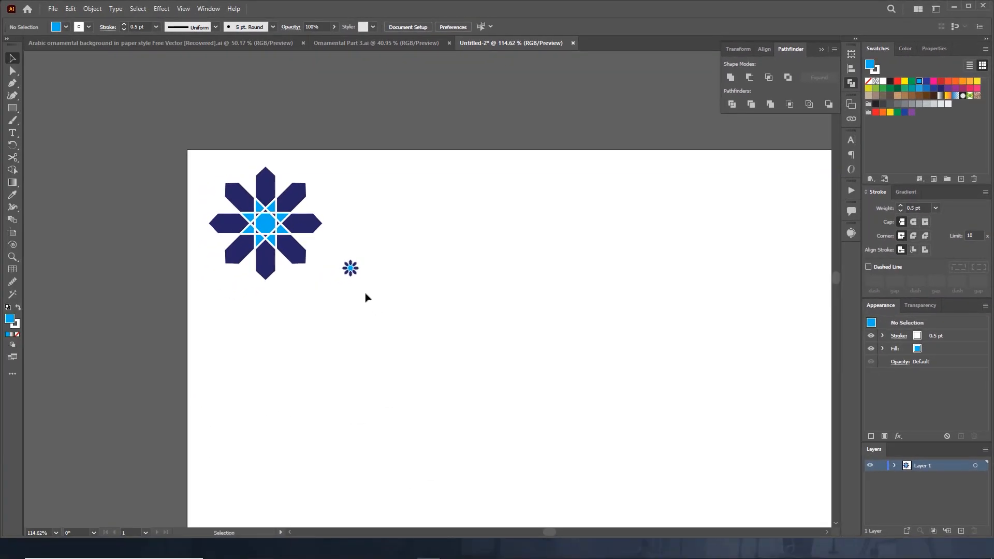
drag(352, 271, 334, 288)
Copy the large ornament horizontally to about X 283 px and position the tiny ornament midway between the two, near their lower tips
click(273, 234)
drag(272, 234, 404, 228)
click(369, 357)
drag(332, 286, 336, 289)
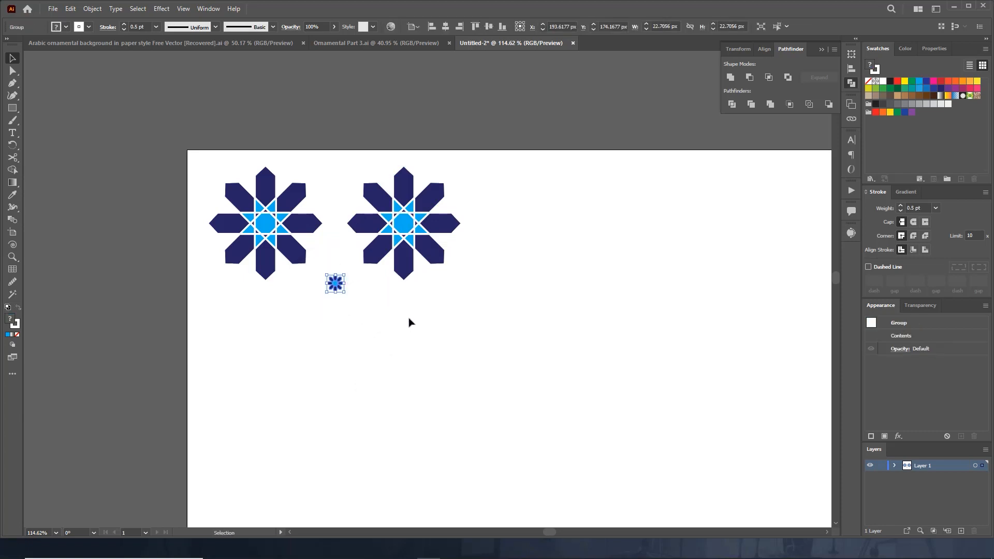
drag(337, 280, 334, 281)
Delete the right-hand copy of the large ornament
click(411, 304)
click(418, 224)
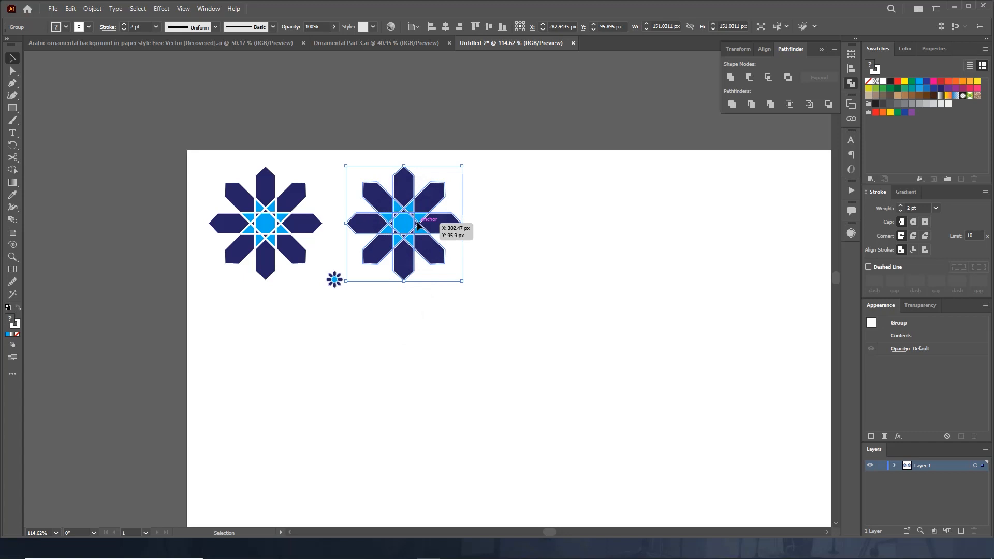
key(Delete)
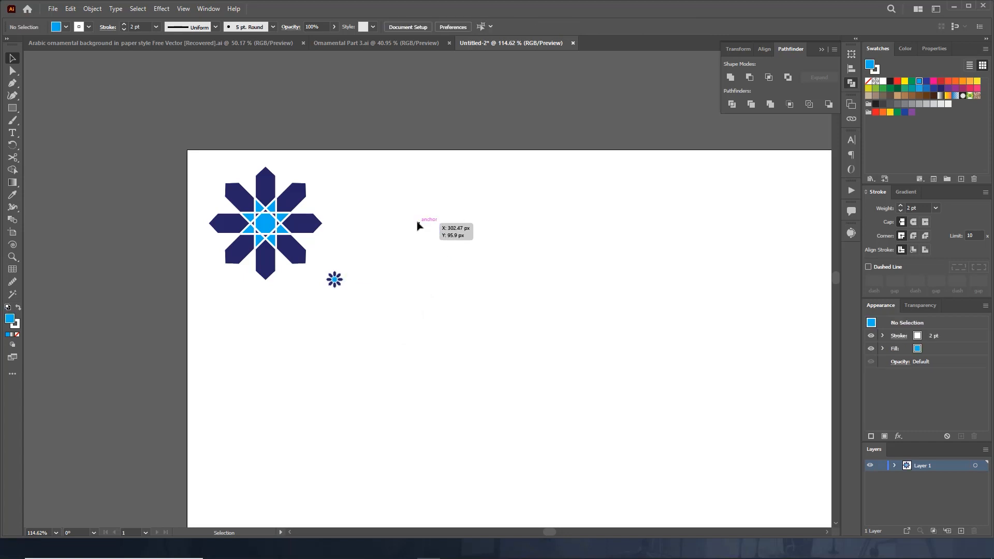
Group the large ornament together with the tiny one
click(248, 228)
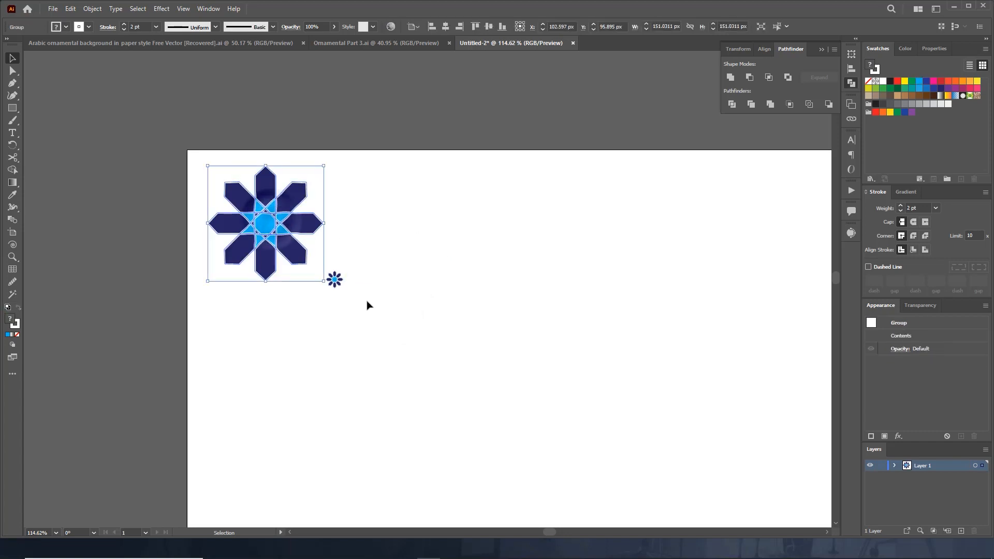
drag(366, 304, 300, 269)
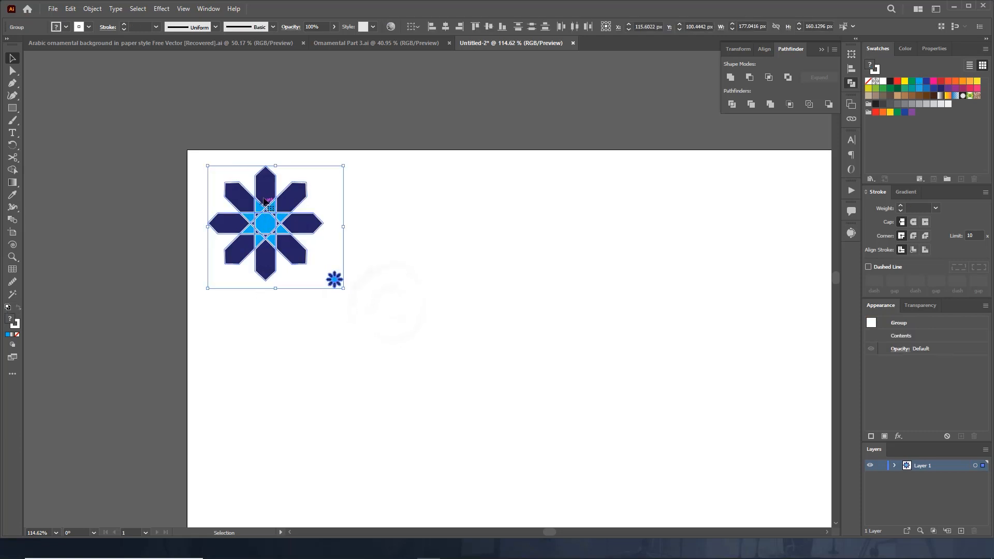
key(ctrl+g)
Create a grid repeat from the grouped large and tiny ornaments
key(z)
drag(420, 267, 362, 249)
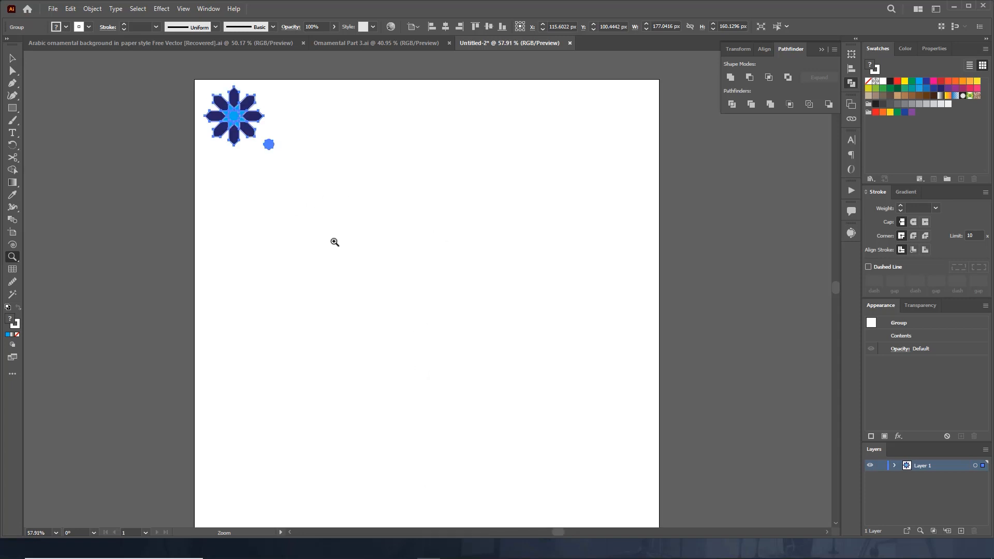
key(v)
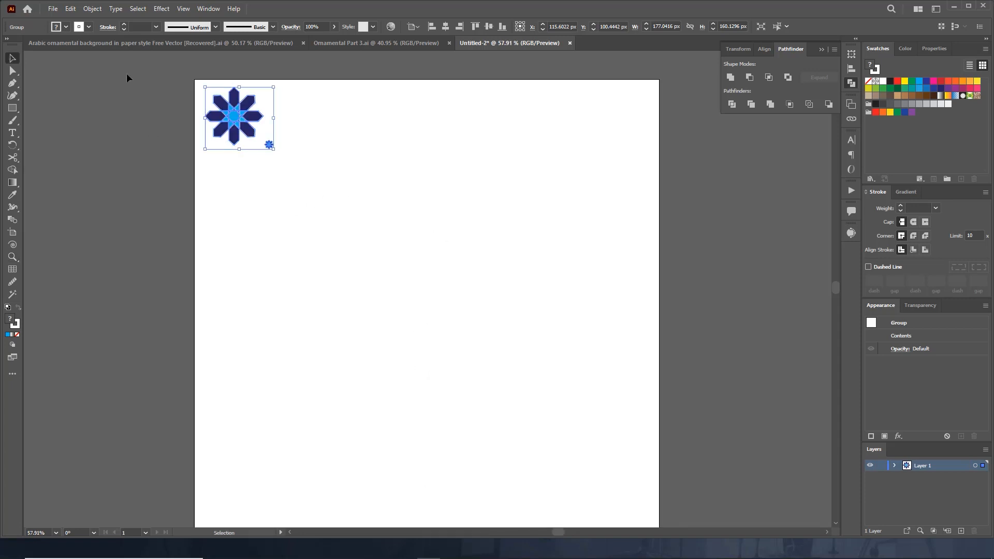
click(100, 10)
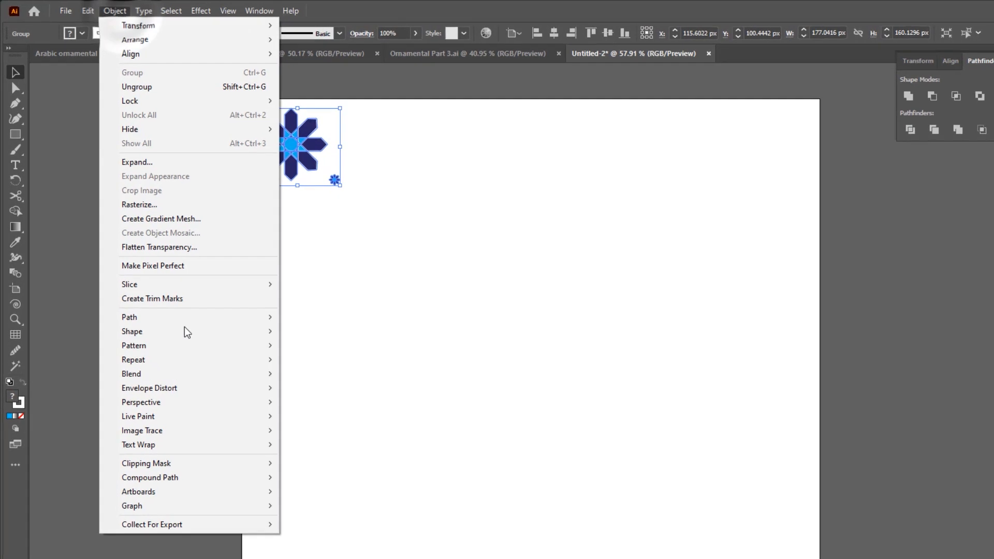
mouse_move(198, 357)
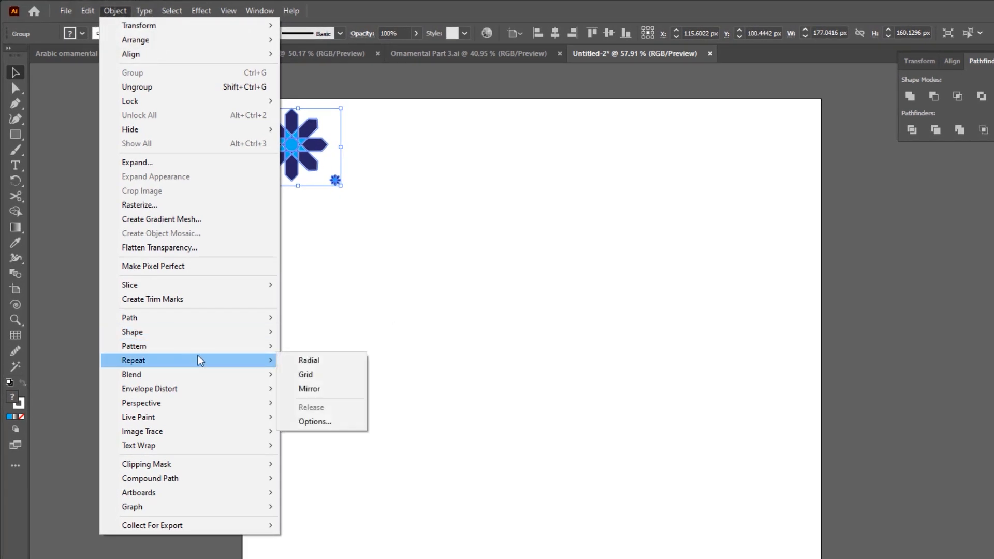
click(330, 374)
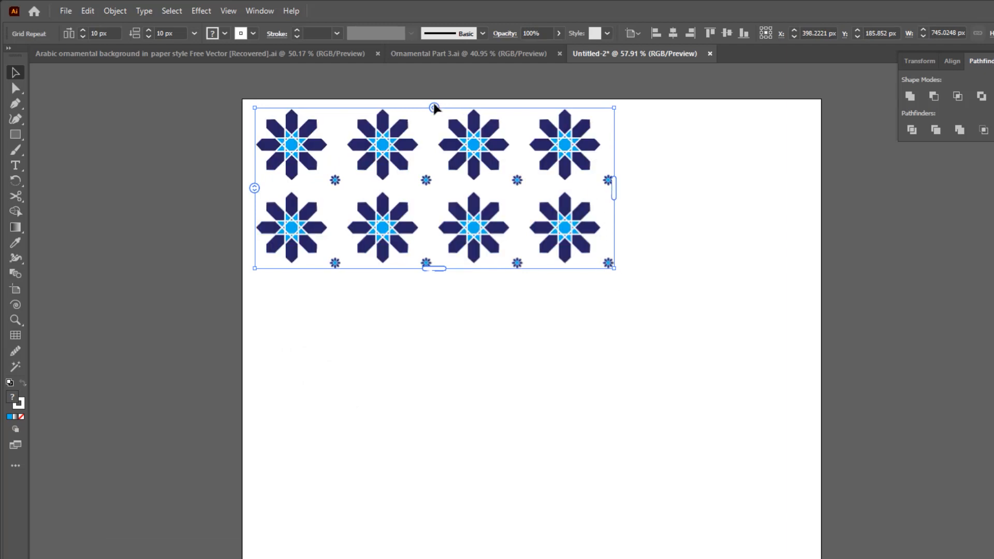
Adjust the grid repeat's spacing to about 3 px horizontally and about 20 px vertically
mouse_move(253, 193)
mouse_down()
mouse_move(253, 202)
mouse_move(257, 184)
mouse_move(258, 195)
mouse_up()
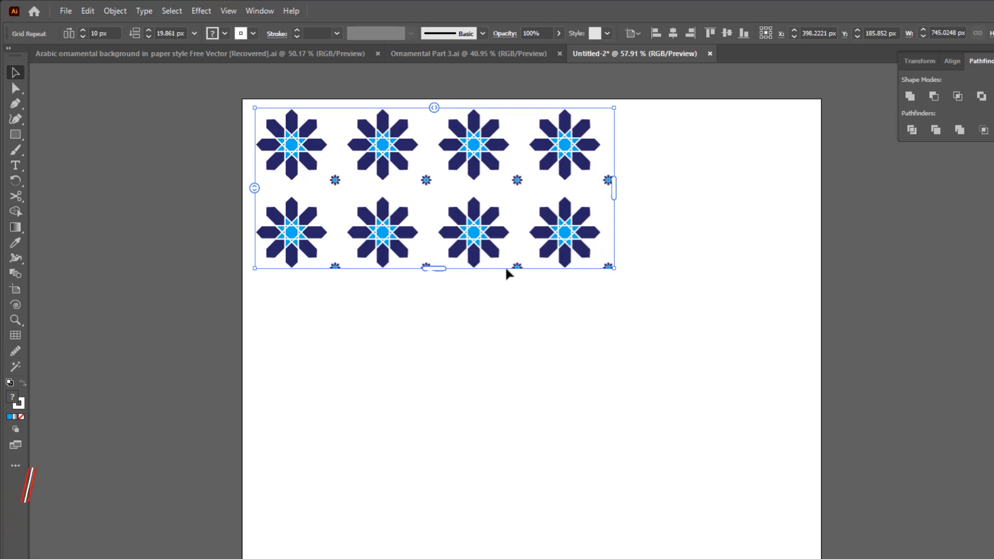
drag(432, 107, 431, 110)
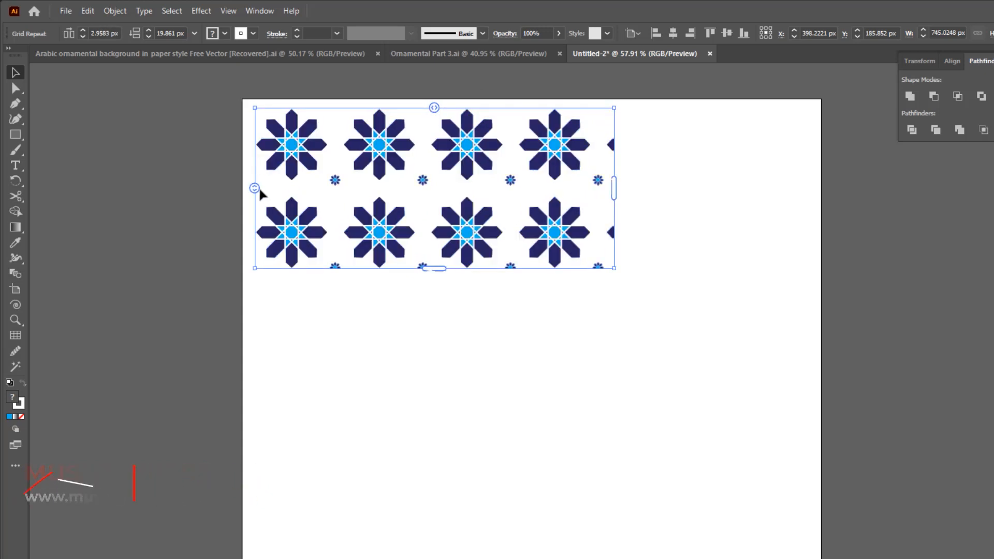
drag(256, 189, 257, 190)
click(584, 398)
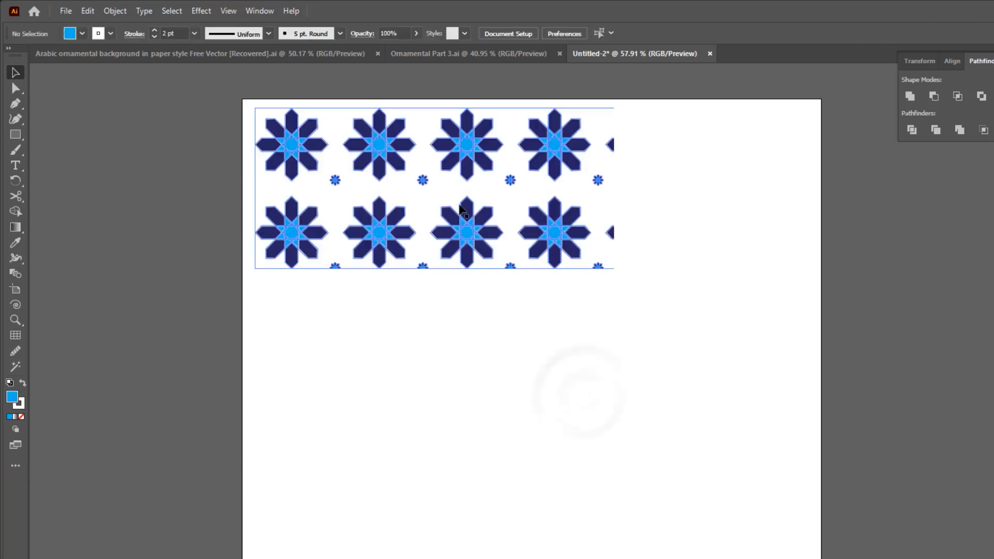
Move the tiny ornament inside the repeat to about X 204, Y 203 px and reduce the grid's vertical spacing to about 2.1 px
double_click(336, 184)
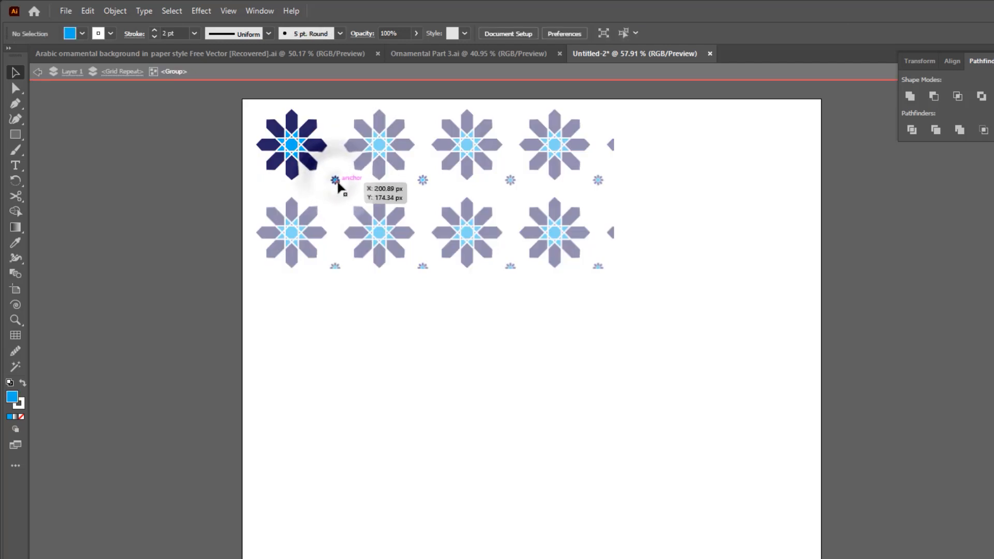
drag(338, 183, 343, 200)
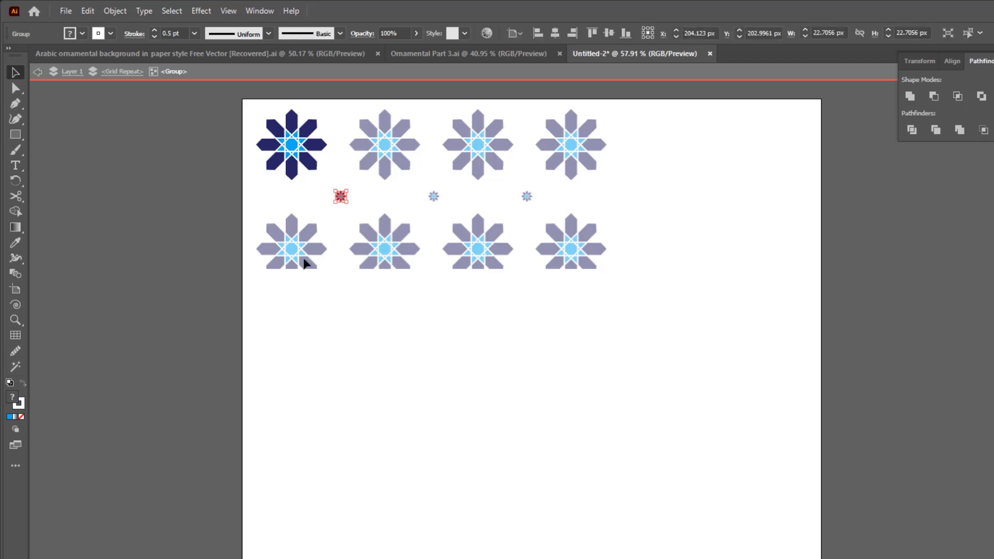
double_click(306, 199)
click(297, 237)
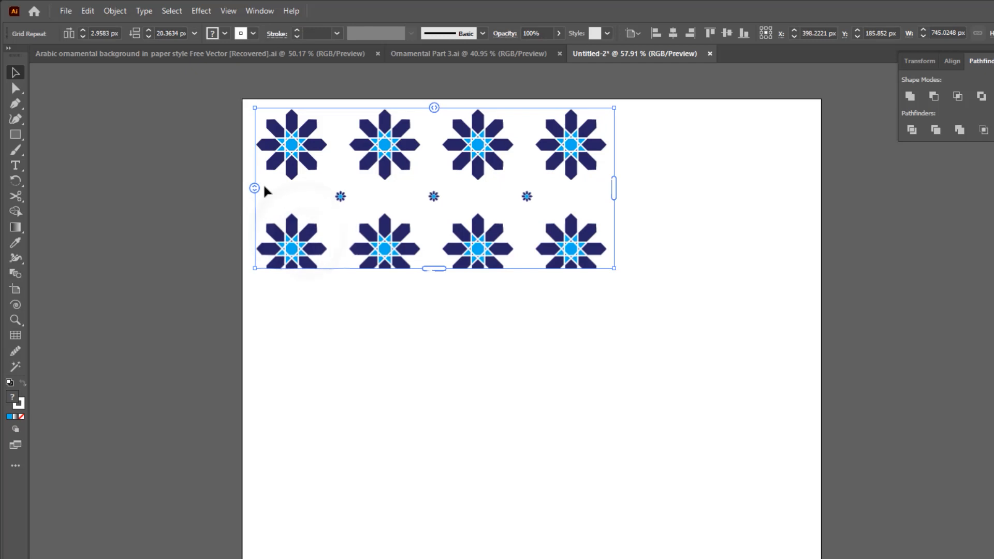
drag(254, 188, 253, 178)
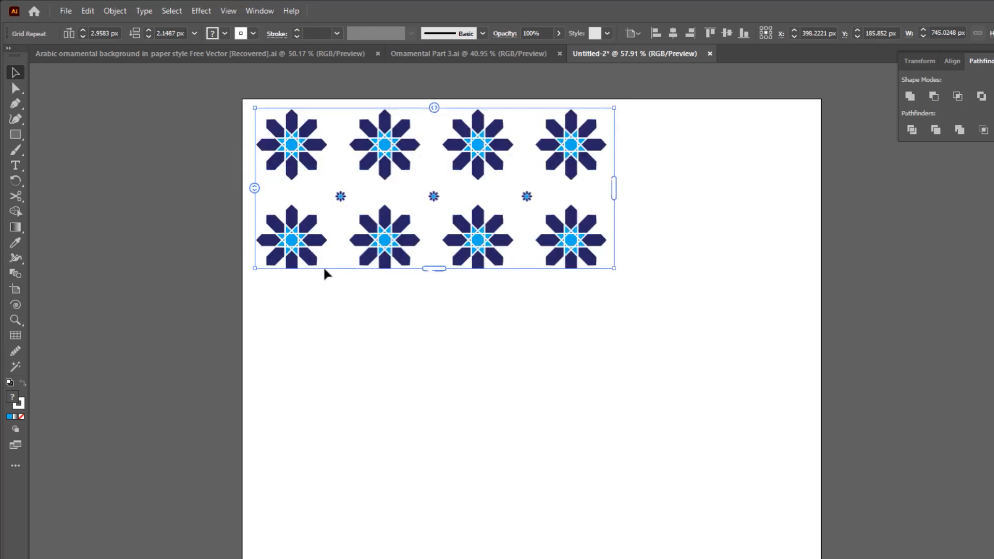
Align the grid repeat with the artboard's upper-left corner and extend it to about 1200 by 1200 px, covering the whole artboard
drag(437, 270, 455, 515)
drag(296, 147, 289, 138)
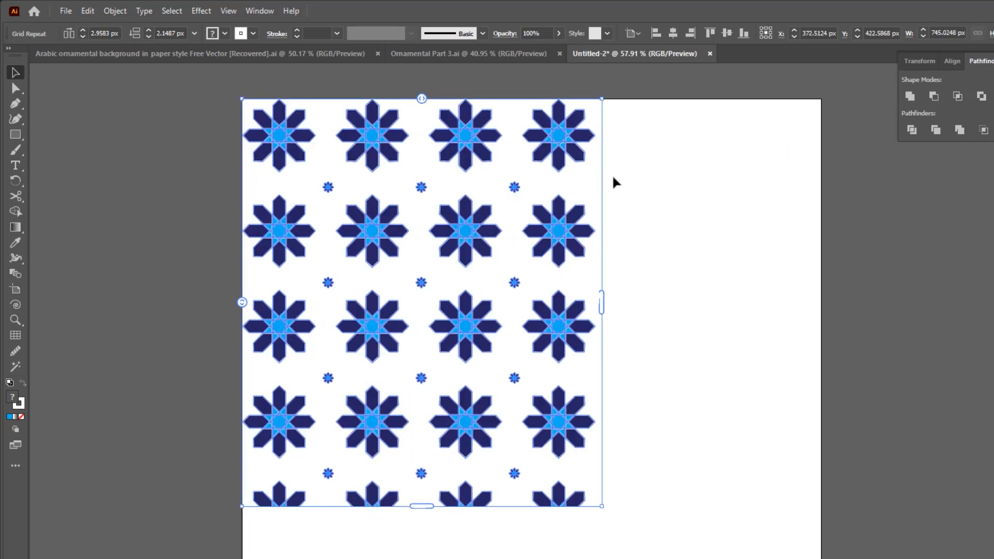
drag(611, 300, 787, 307)
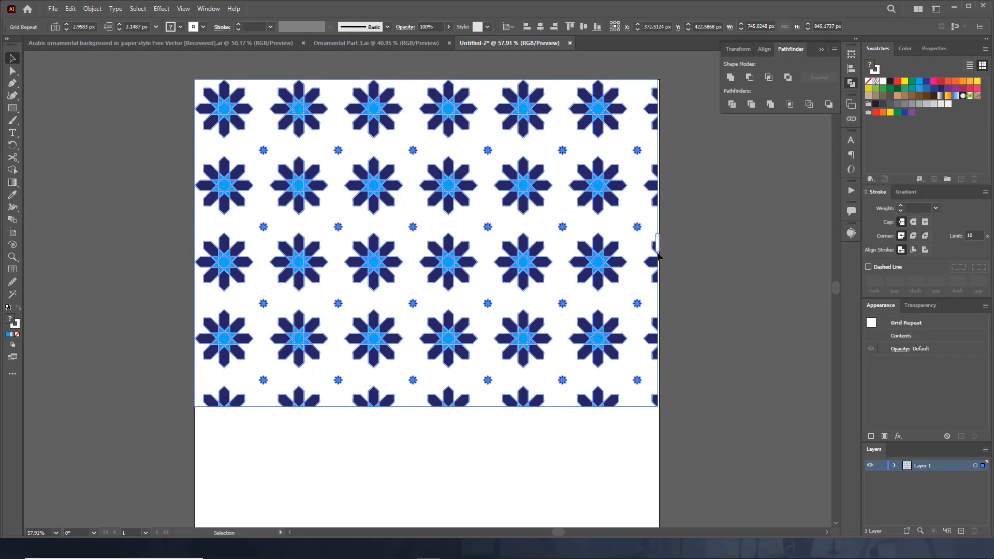
scroll(614, 356, down, 2)
drag(426, 331, 445, 466)
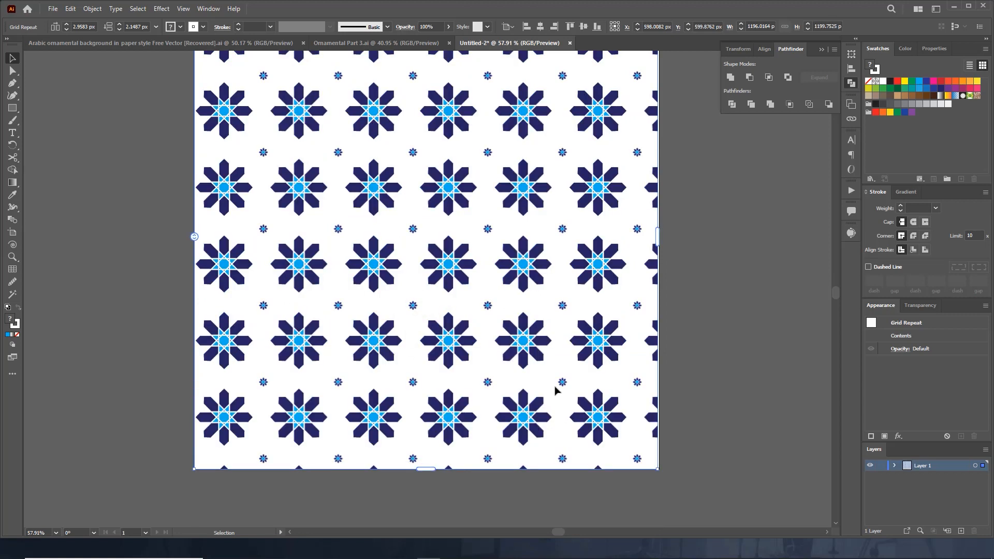
scroll(639, 313, up, 3)
mouse_move(656, 321)
mouse_down()
mouse_move(643, 311)
mouse_move(662, 321)
mouse_move(669, 308)
mouse_up()
scroll(735, 293, down, 1)
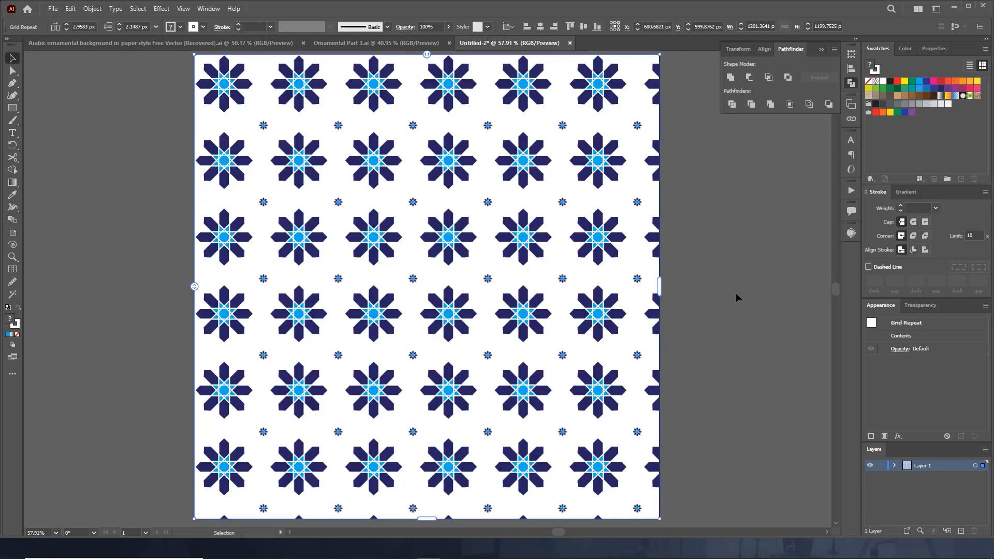
click(734, 293)
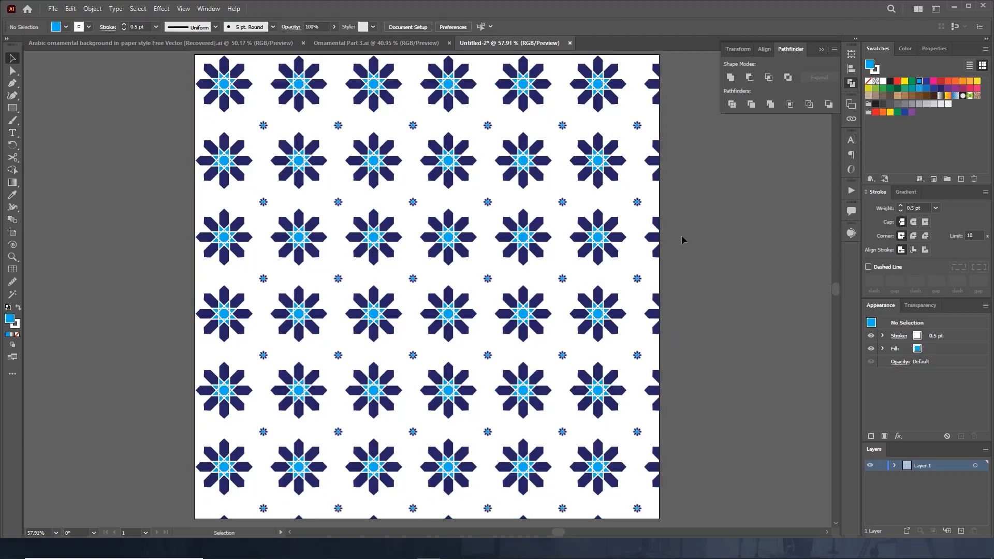
Draw a 1200 by 1200 px light blue rectangle over the artboard and send it behind the pattern
click(12, 108)
drag(195, 53, 660, 518)
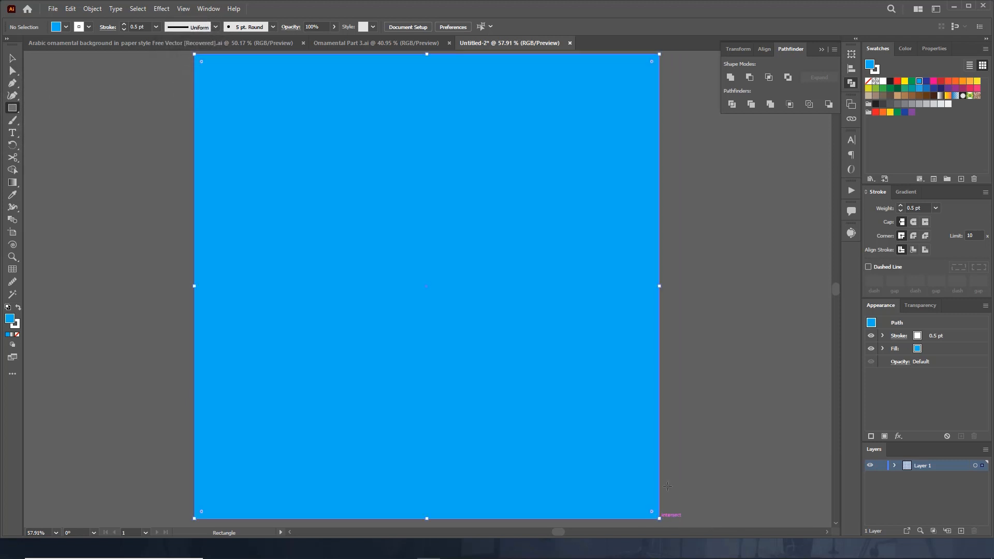
right_click(615, 283)
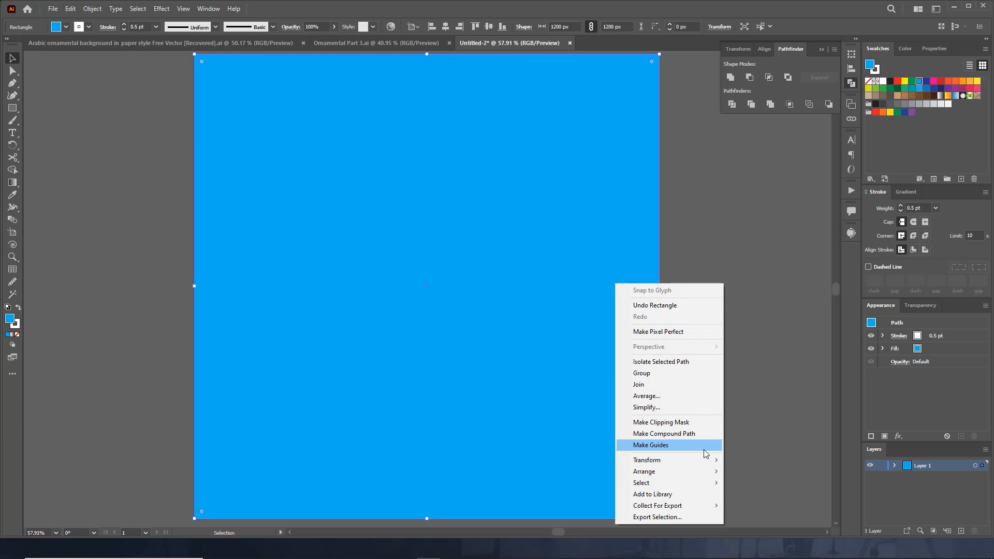
mouse_move(705, 476)
click(756, 506)
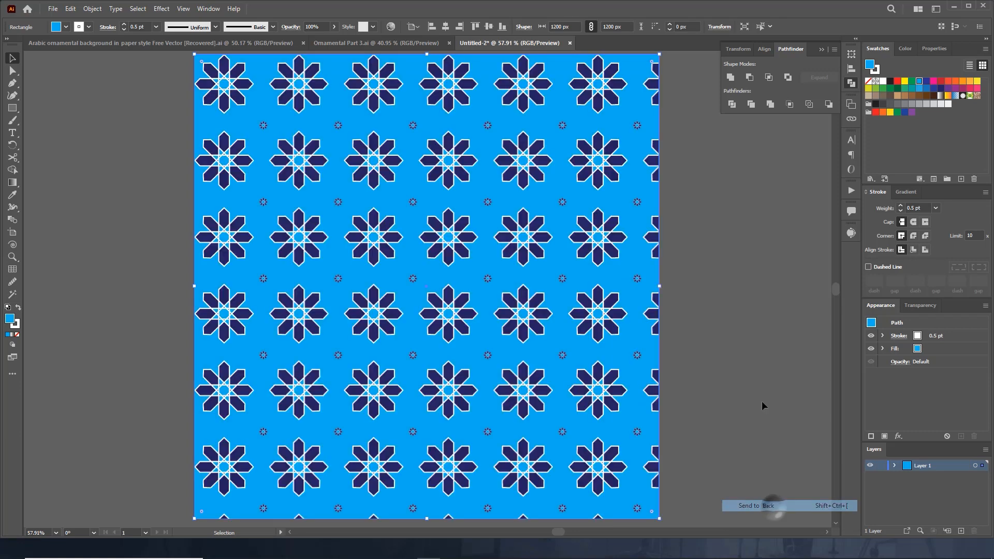
click(737, 328)
scroll(736, 327, up, 2)
scroll(737, 331, down, 2)
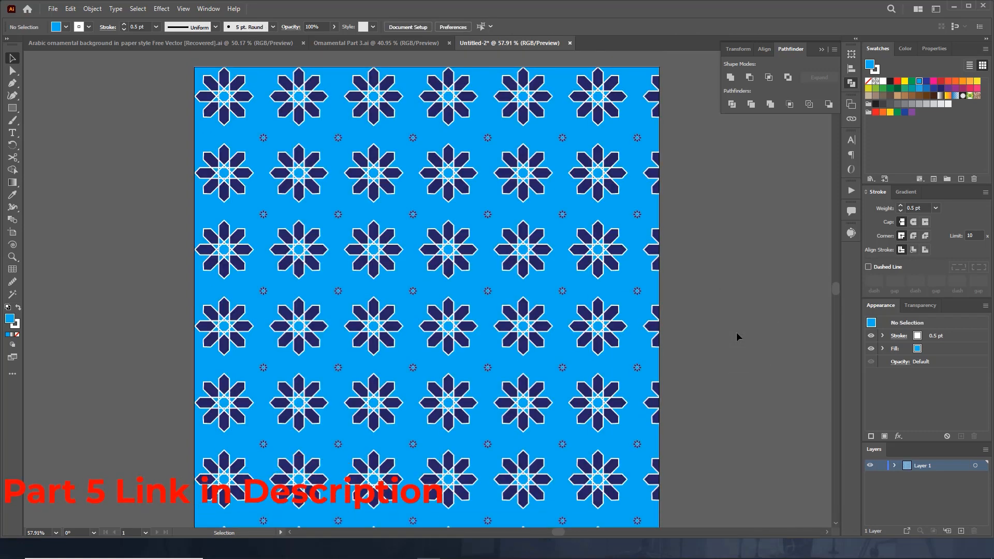
key(z)
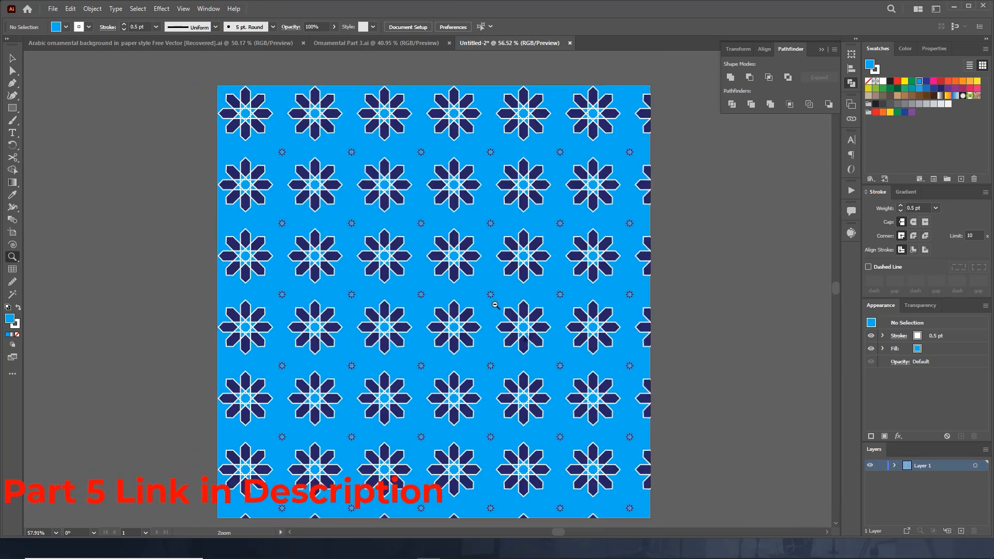